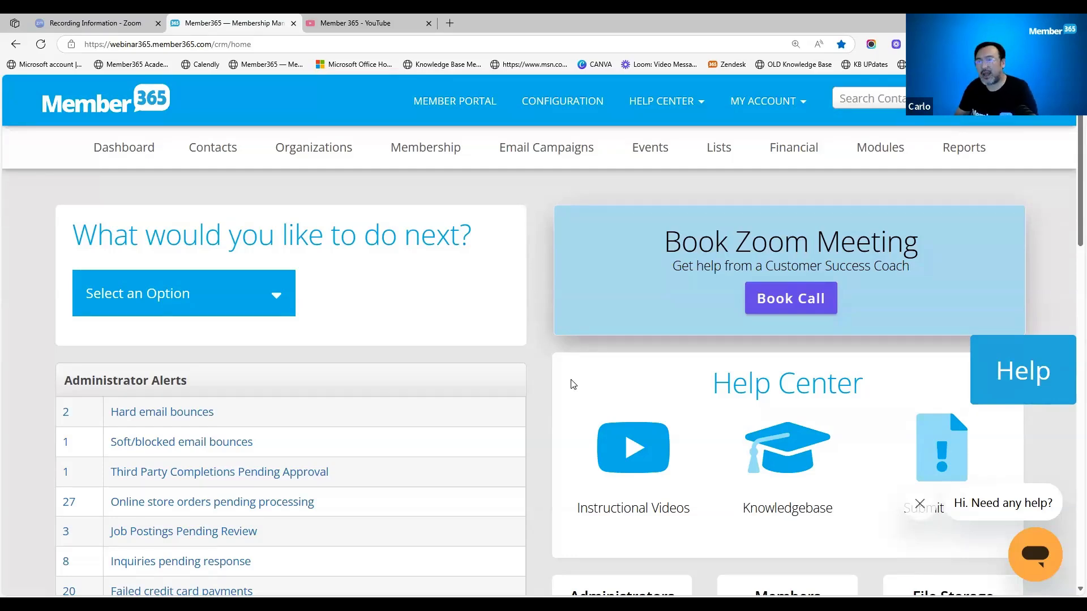
mouse_move(886, 161)
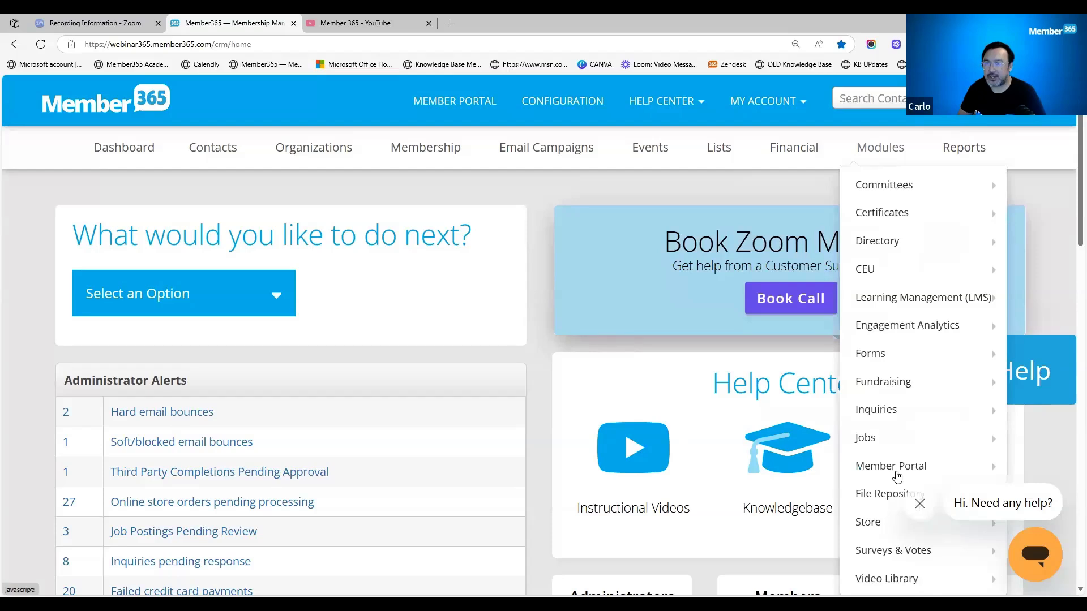
mouse_move(895, 579)
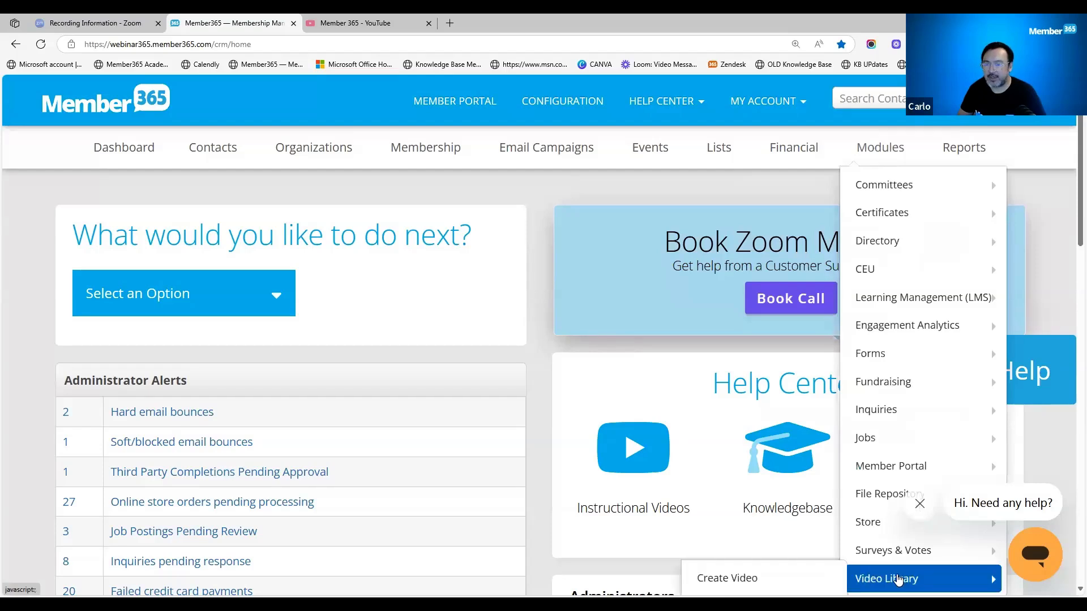
scroll(892, 577, down, 1)
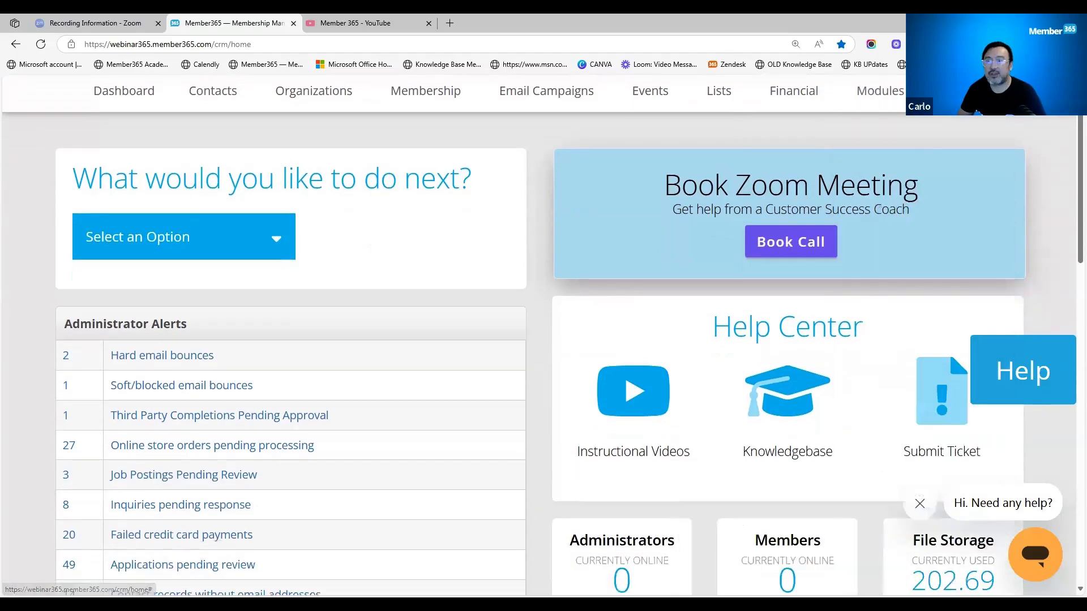
mouse_move(887, 97)
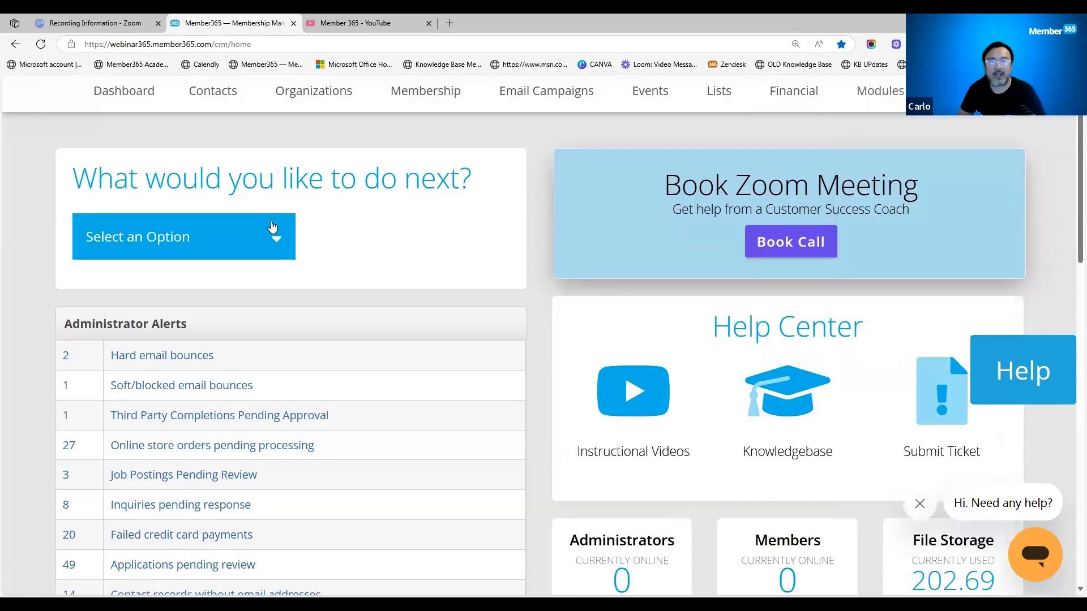
- Open the administrator permissions of the Financial Admin account from the list of administrators
scroll(249, 171, up, 1)
mouse_move(225, 154)
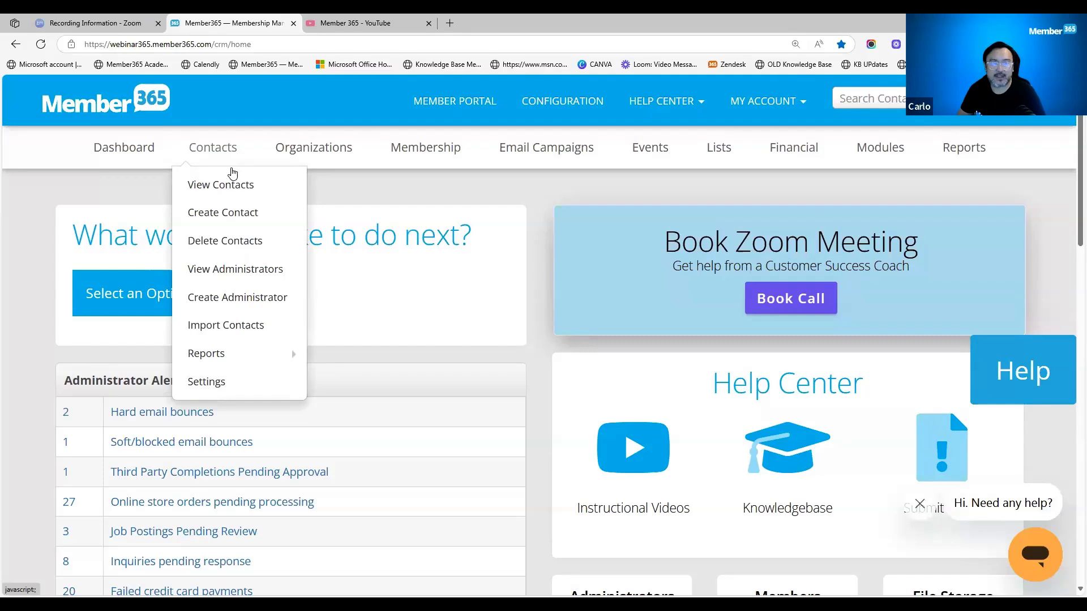
click(232, 270)
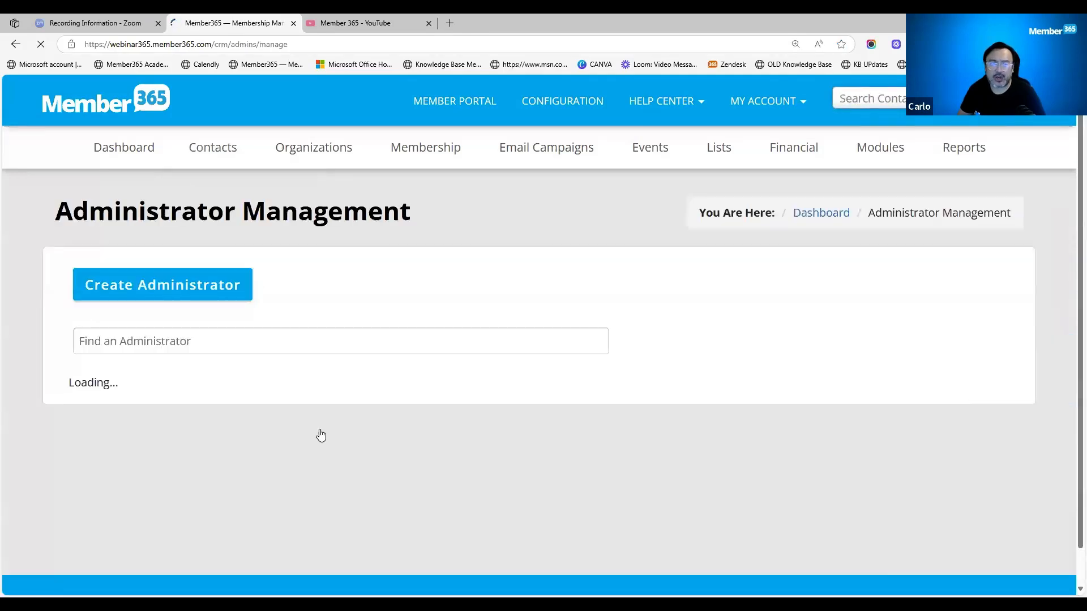
scroll(321, 435, down, 2)
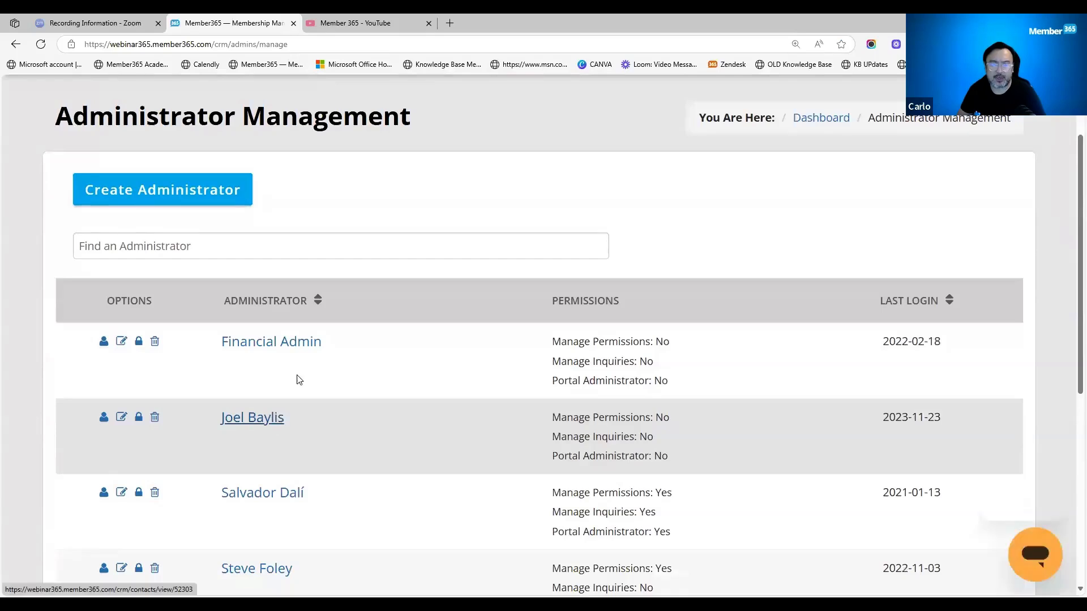
click(295, 343)
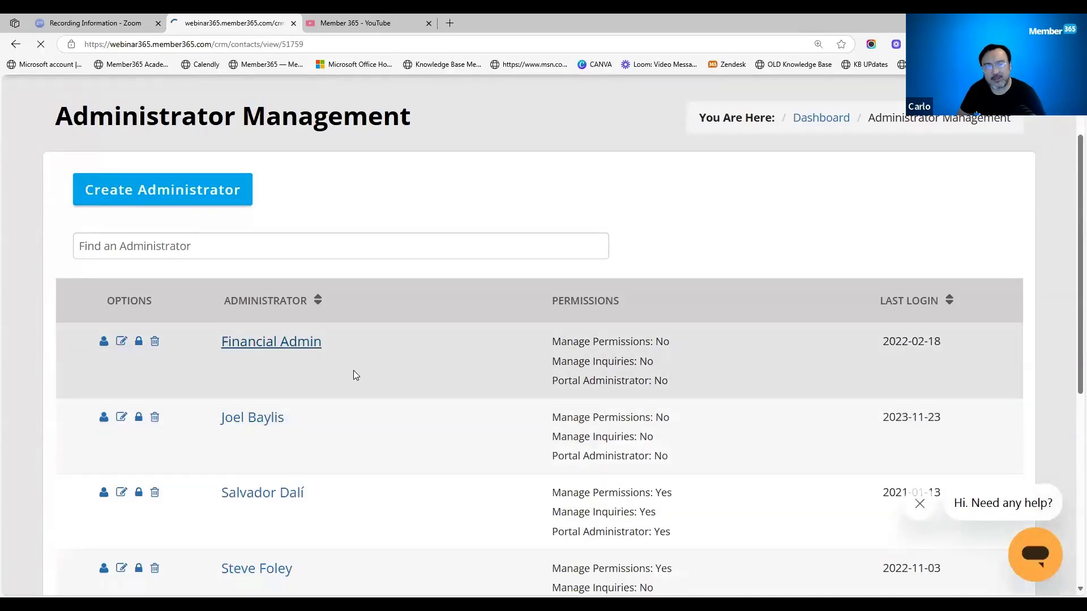
scroll(175, 447, down, 1)
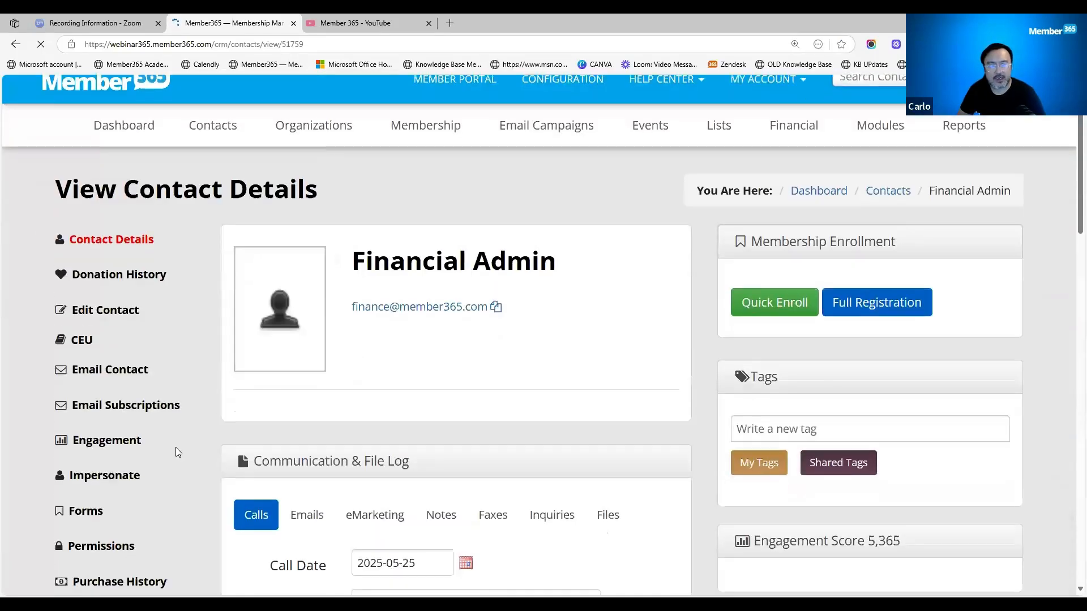
scroll(176, 447, down, 2)
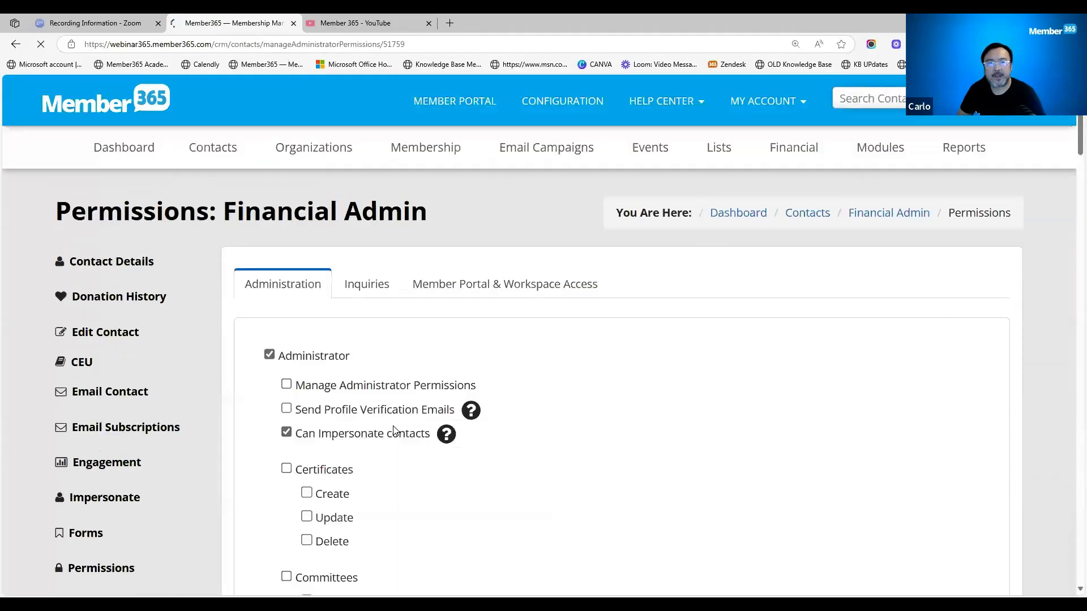
- Try enabling the Video Library permission with its Create, Update and Delete rights for the Financial Admin account
scroll(408, 473, down, 15)
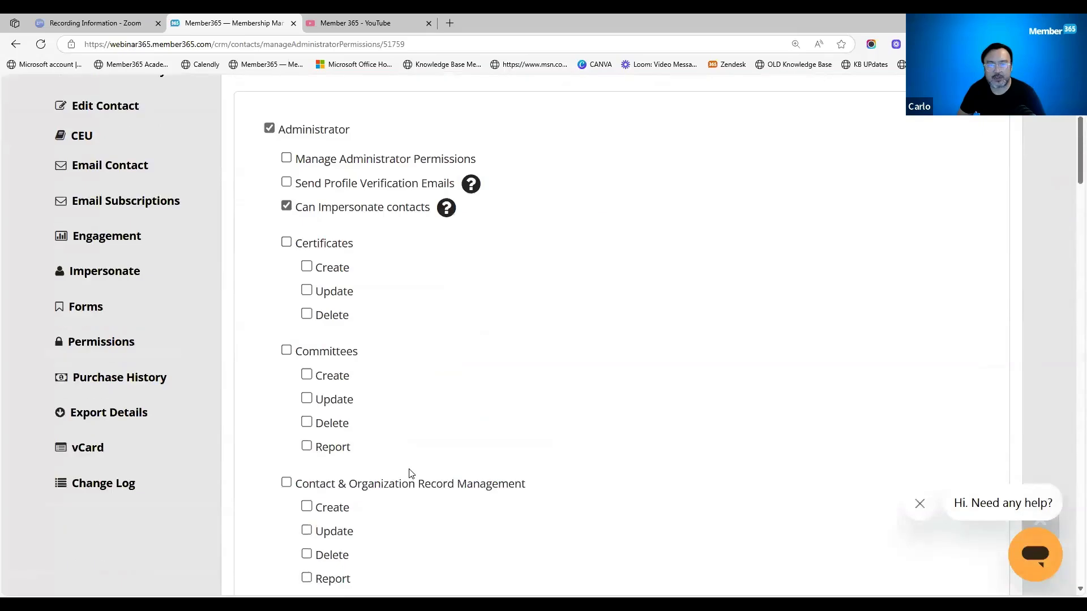
scroll(411, 473, down, 20)
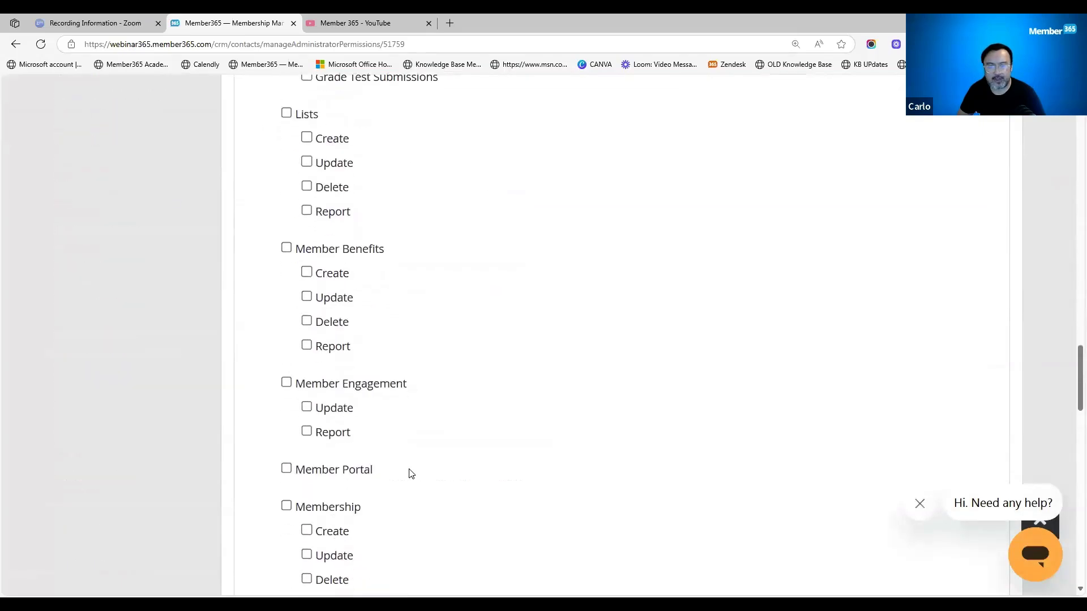
scroll(407, 473, down, 9)
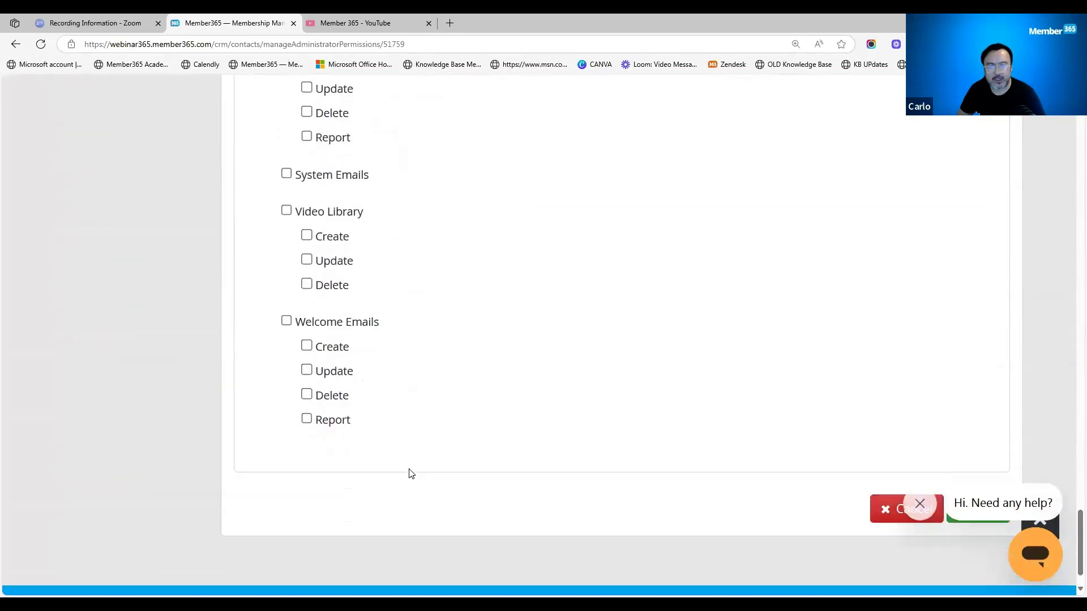
scroll(340, 340, up, 3)
click(286, 331)
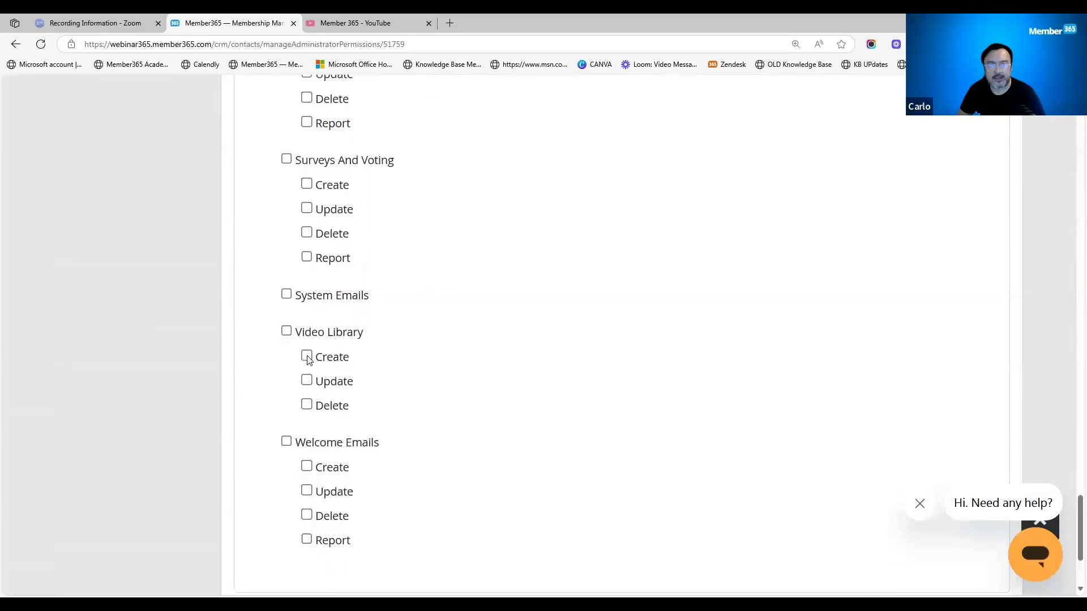
scroll(560, 454, down, 3)
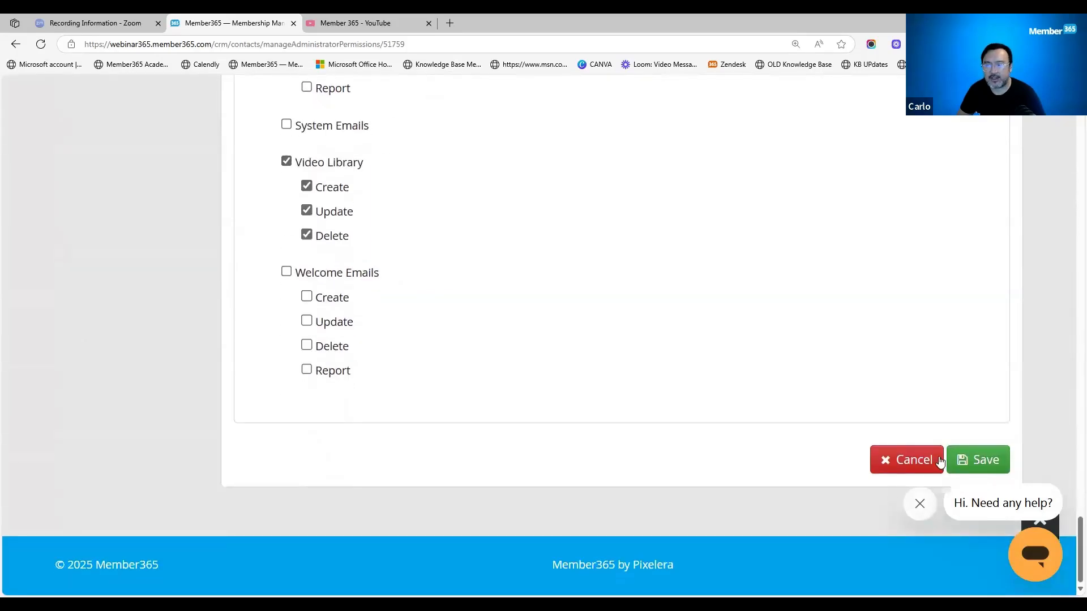
scroll(522, 426, up, 20)
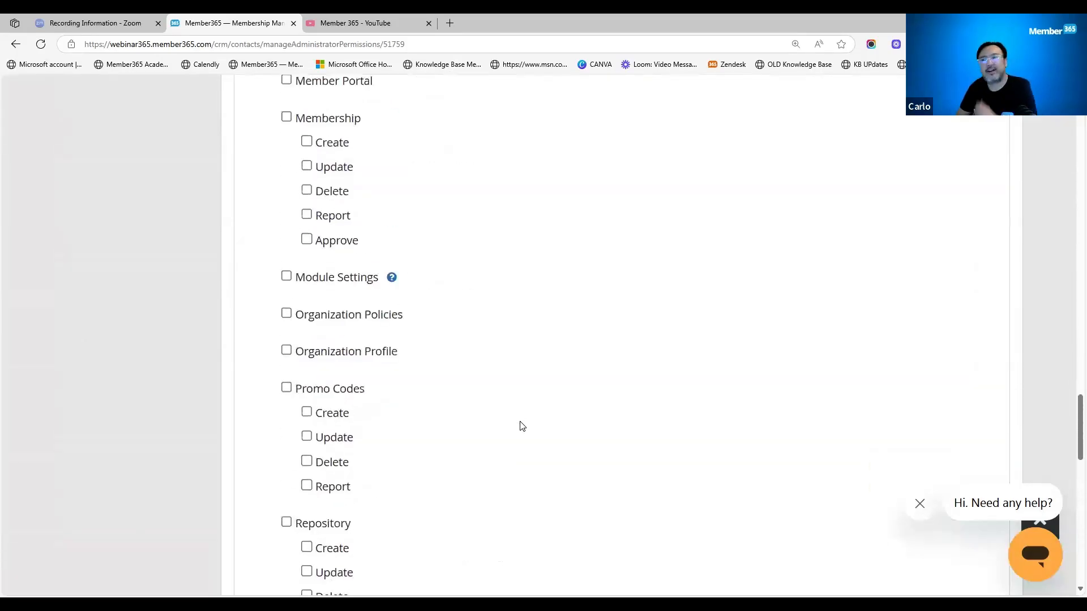
drag(1072, 328, 1071, 134)
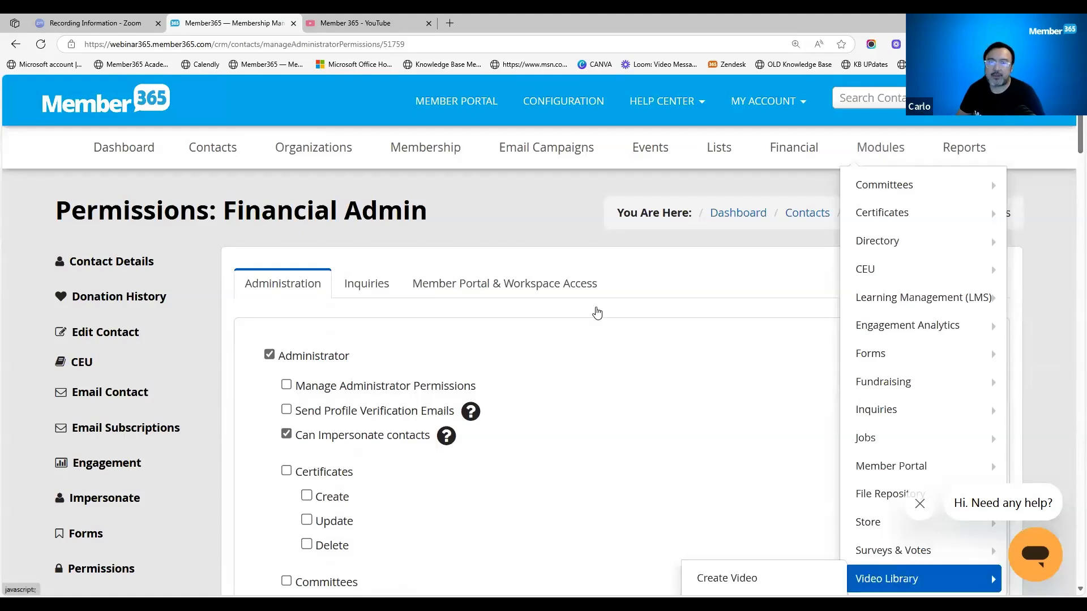
- View the member portal's home page with its Videos entry and return to the CRM
click(477, 111)
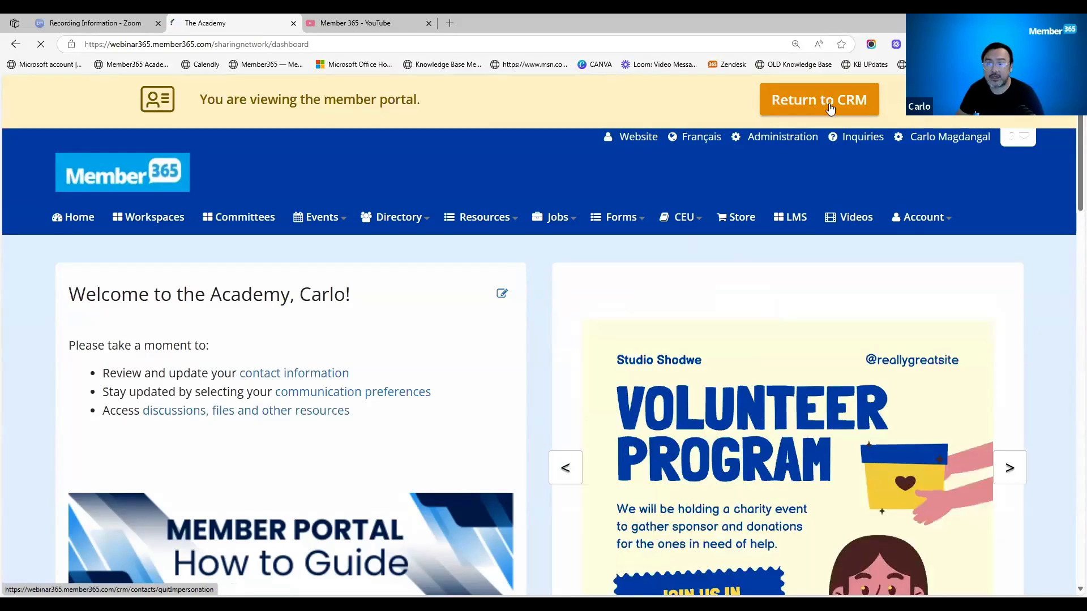
click(830, 109)
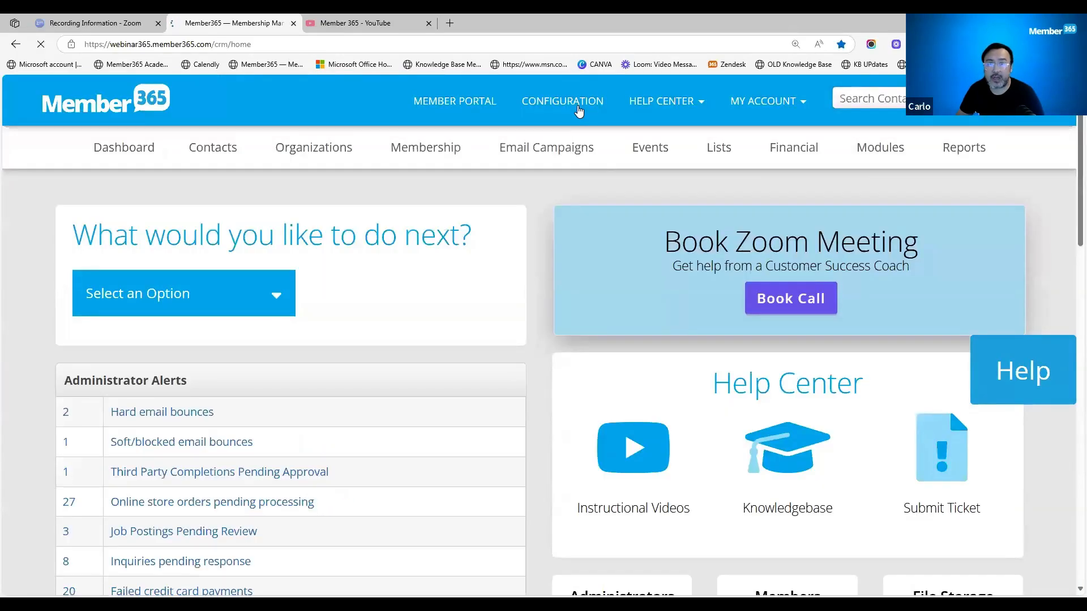
- Open the CRM configuration options and review which modules are active or disabled
click(578, 105)
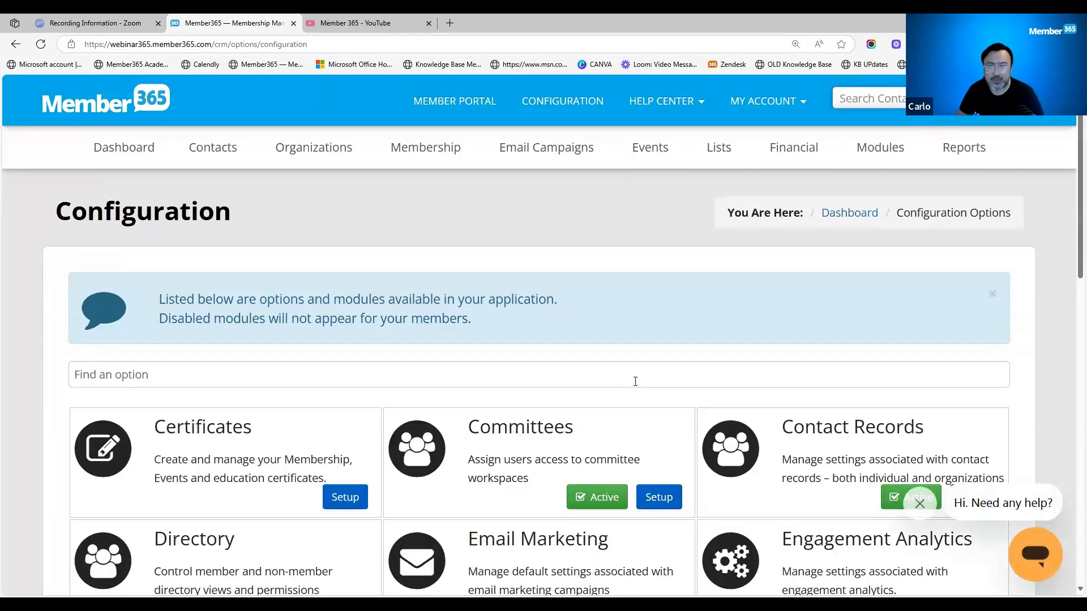
scroll(635, 381, down, 8)
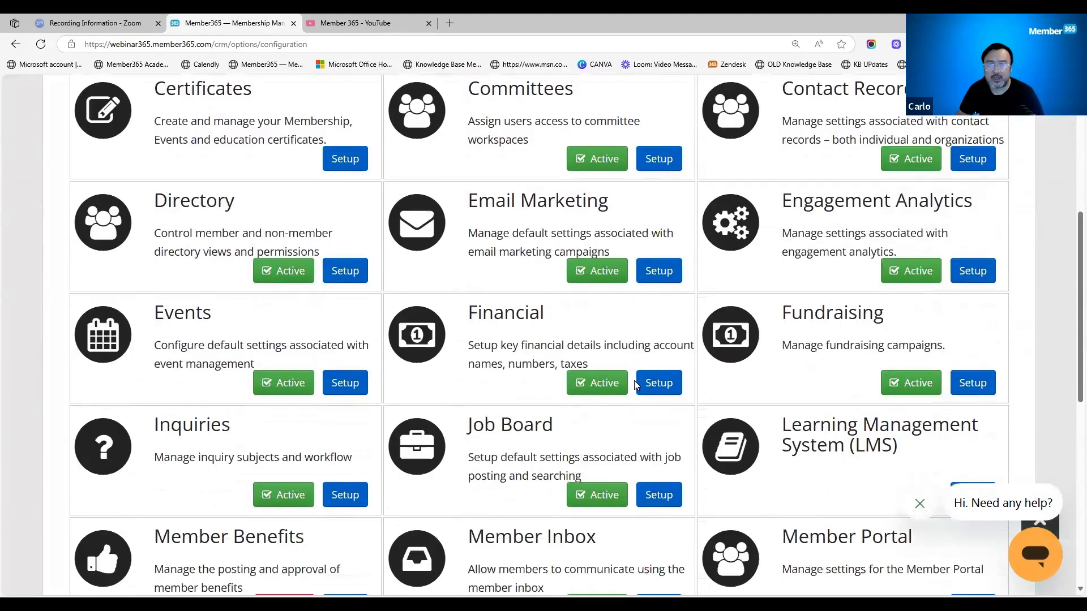
scroll(635, 382, down, 7)
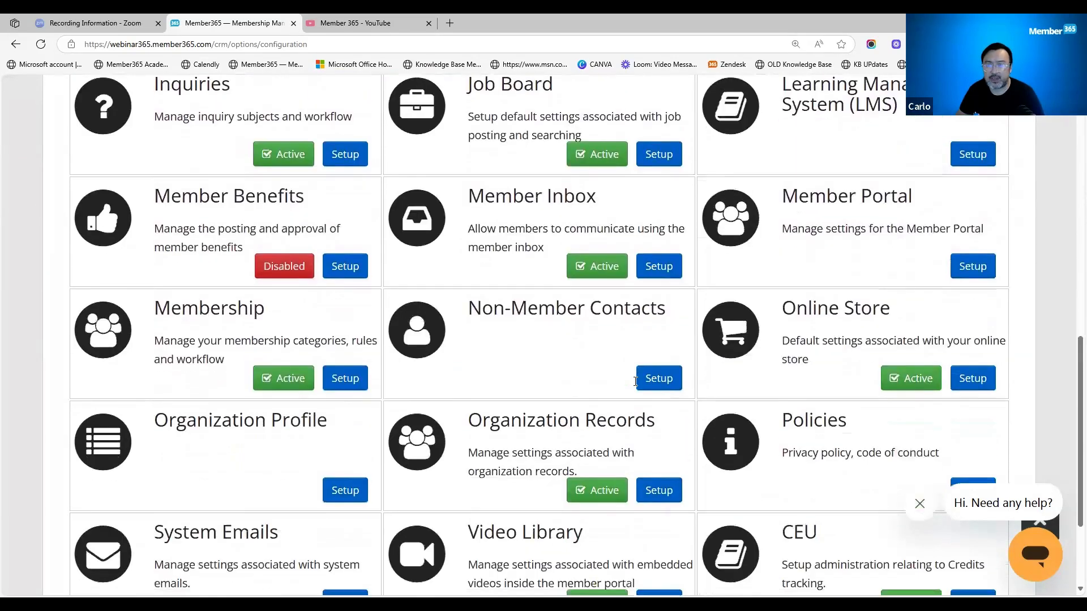
scroll(614, 450, up, 2)
scroll(613, 450, up, 3)
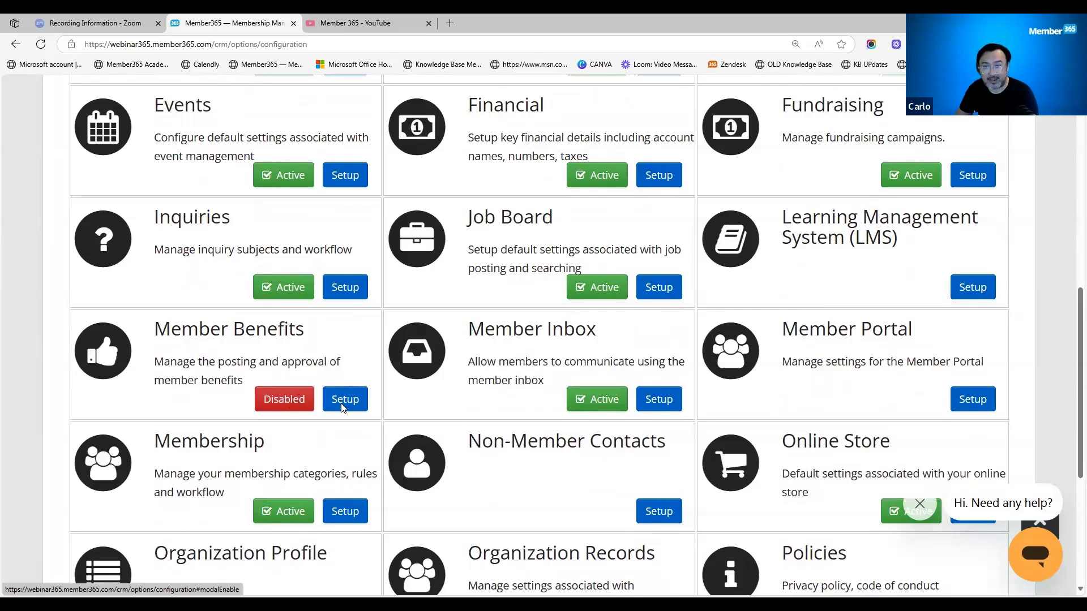
- Bring up the disable confirmation for the Member Inbox module and dismiss it
click(593, 399)
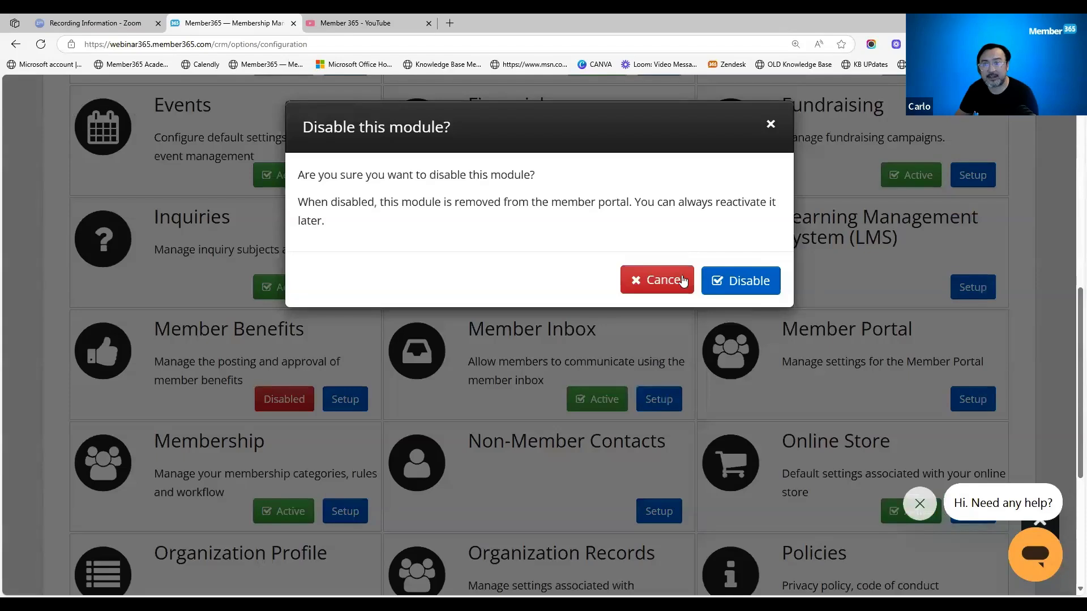
click(771, 125)
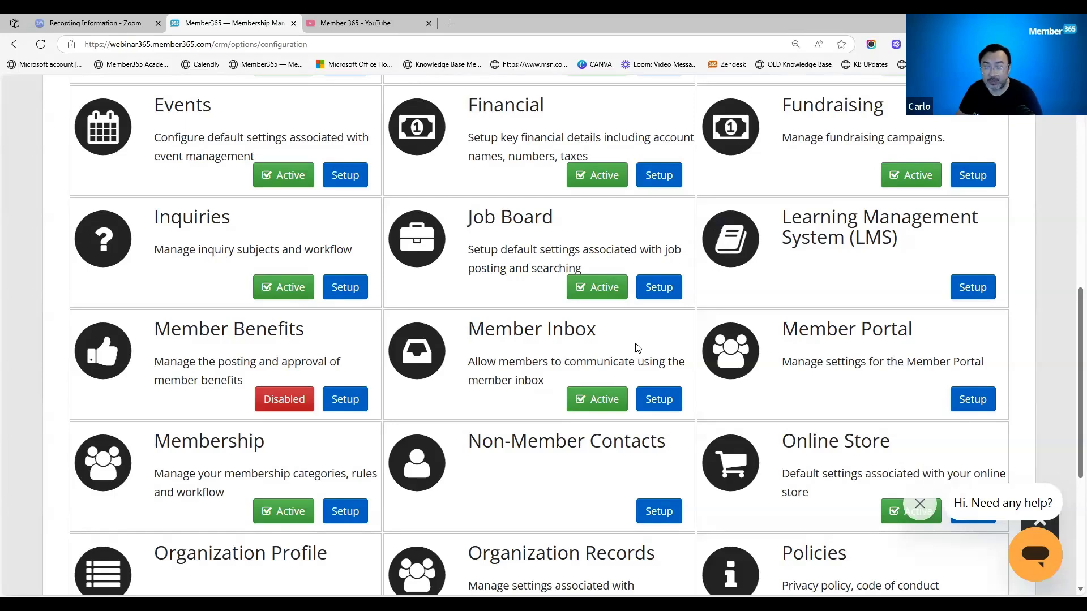
- Bring up the enable confirmation for the Member Benefits module and cancel it
scroll(636, 348, down, 5)
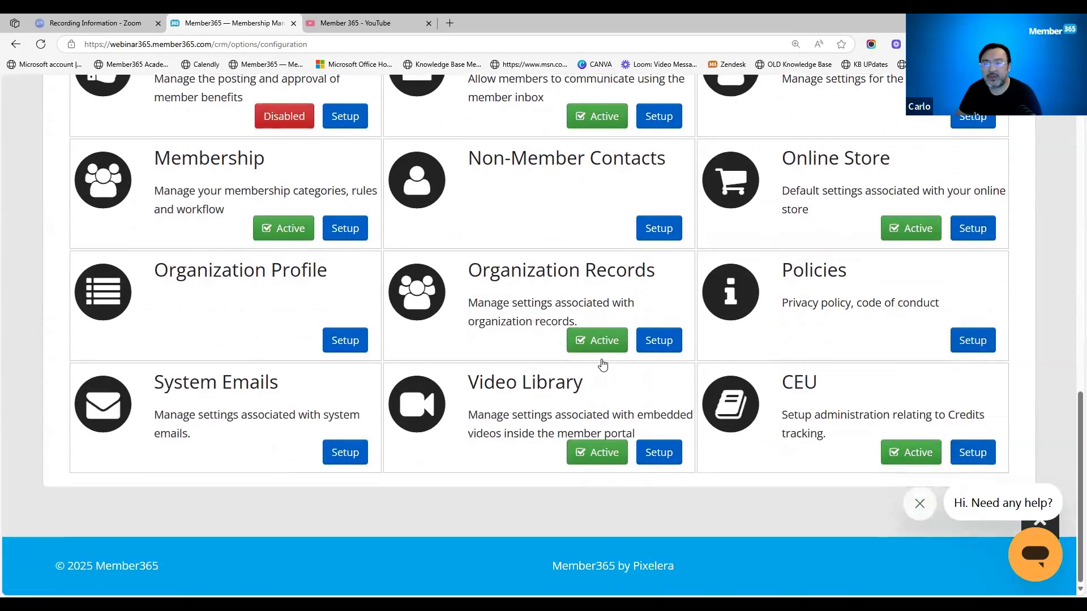
scroll(583, 444, up, 7)
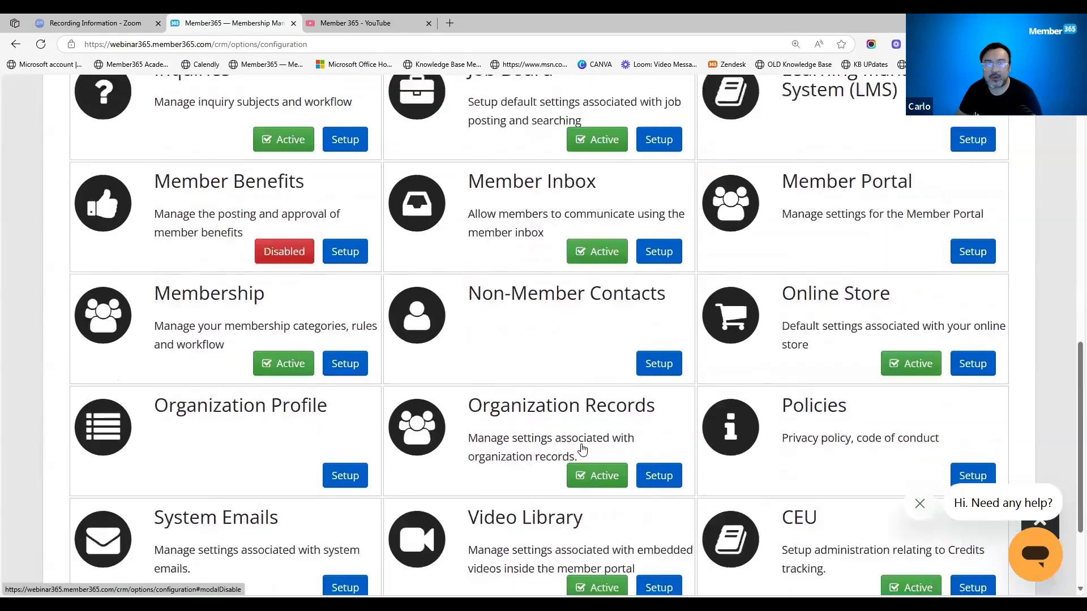
scroll(599, 179, up, 4)
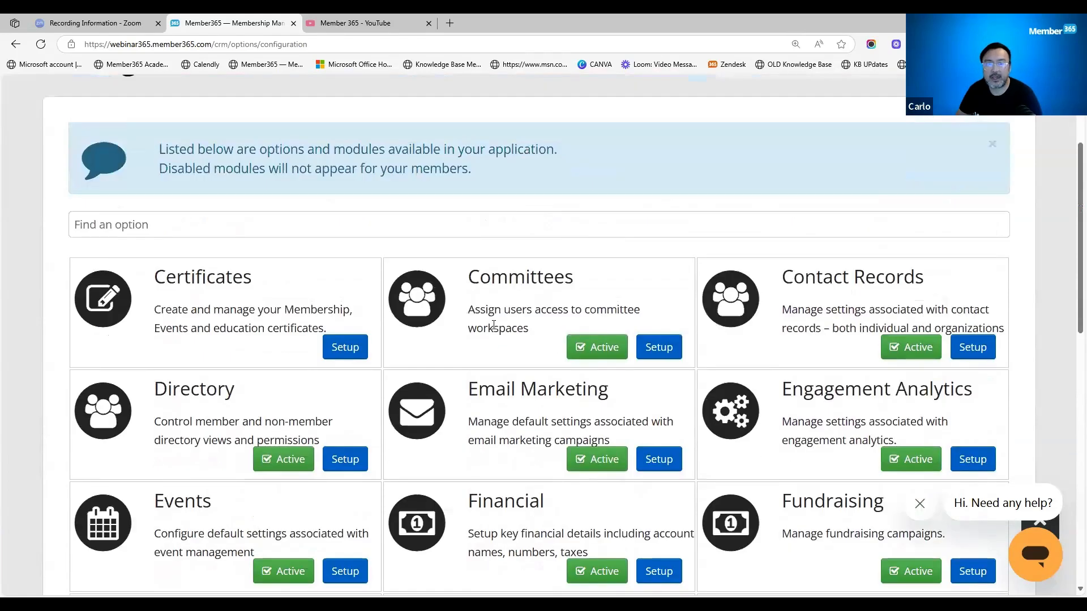
scroll(494, 325, down, 6)
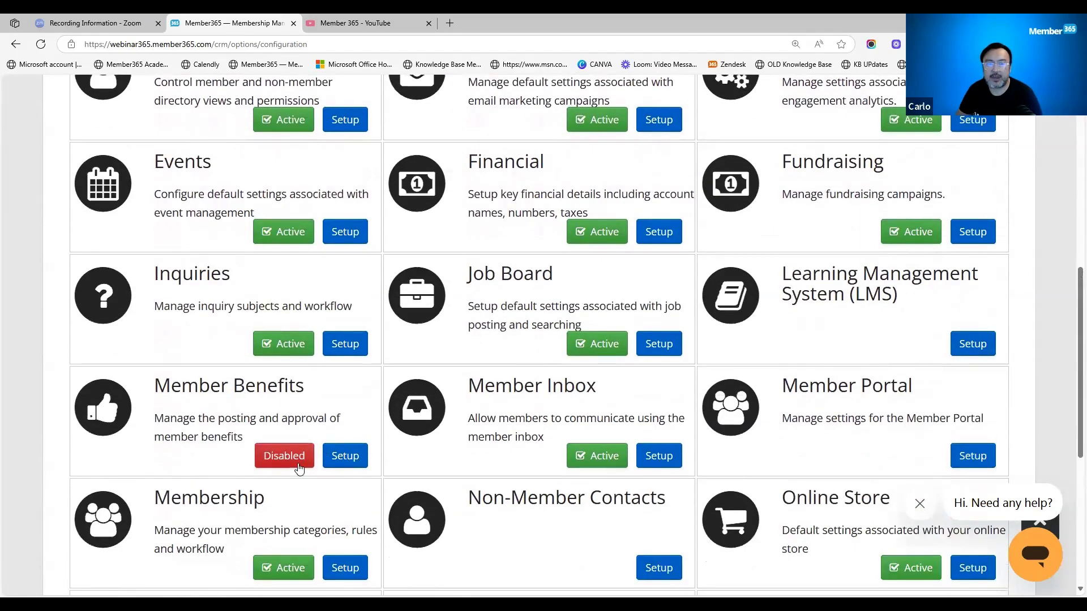
click(285, 460)
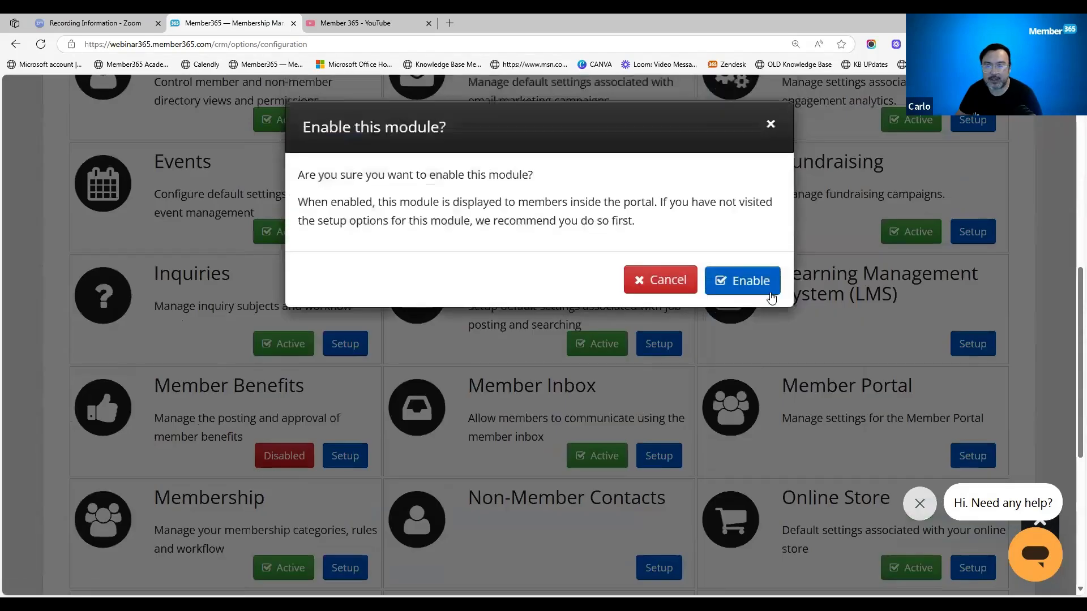
click(666, 284)
- Open the settings of the Video Library module
scroll(632, 450, up, 4)
scroll(632, 450, up, 5)
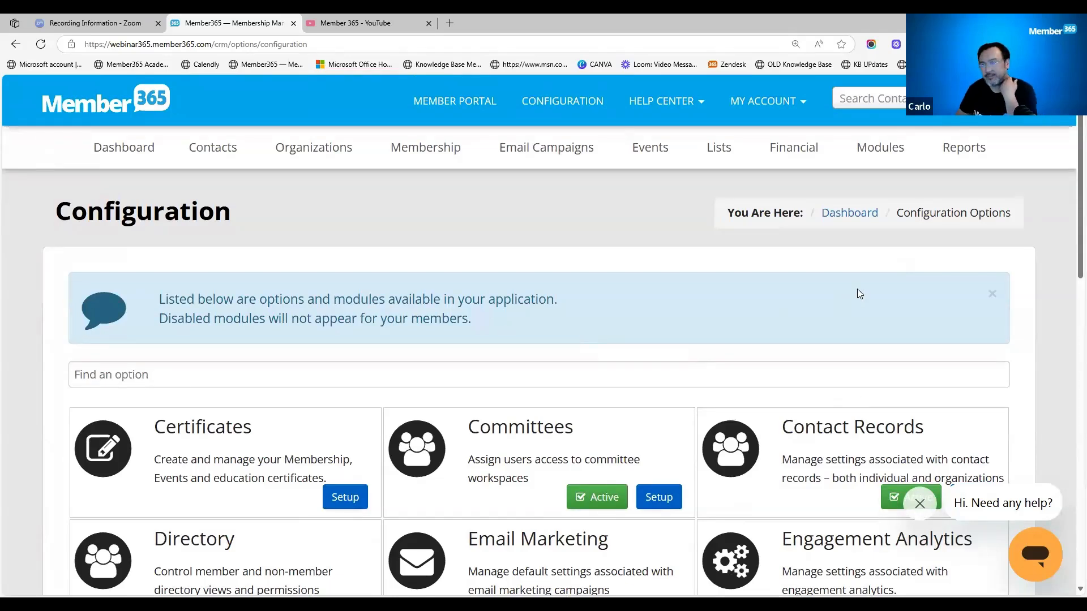
click(875, 148)
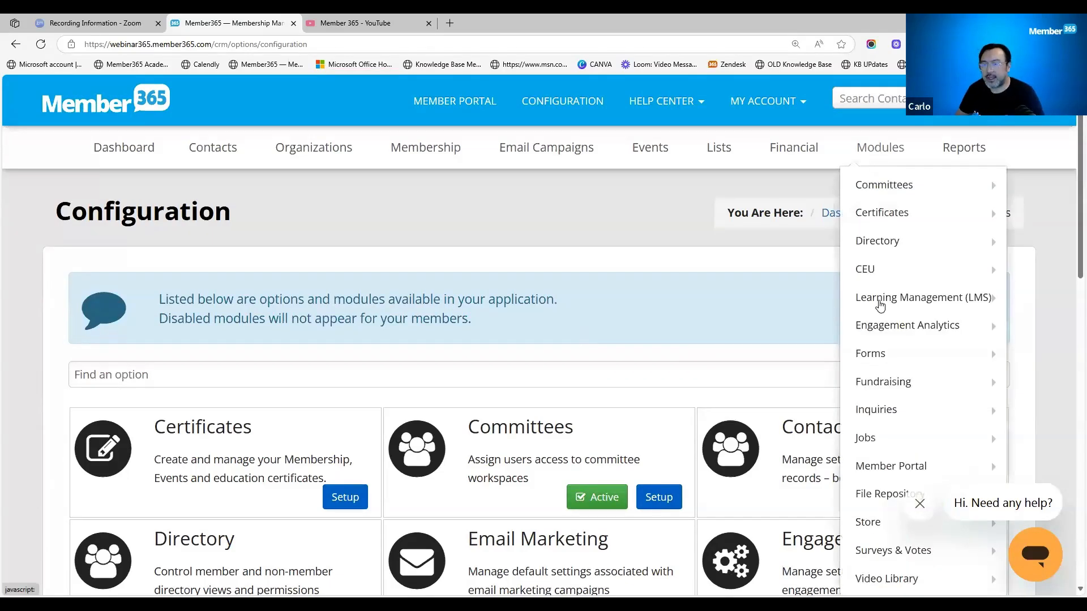
scroll(914, 408, down, 3)
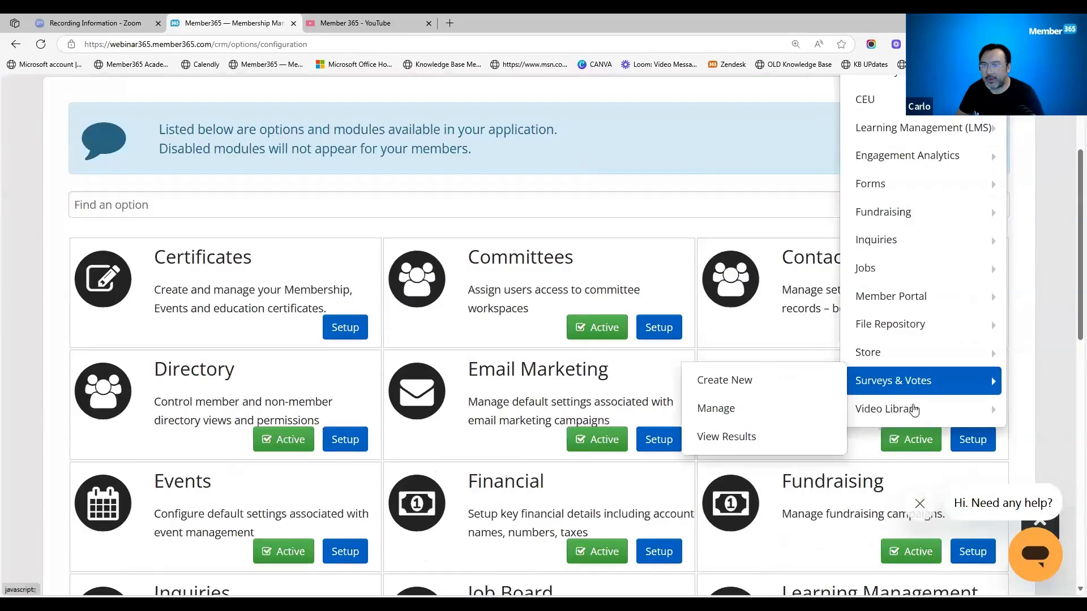
mouse_move(914, 409)
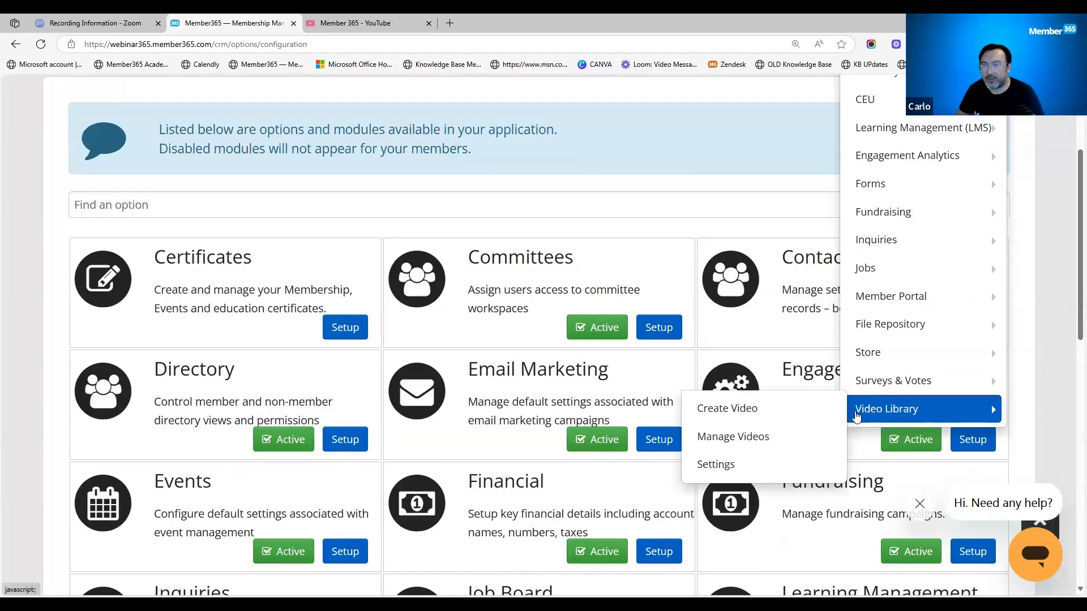
click(770, 462)
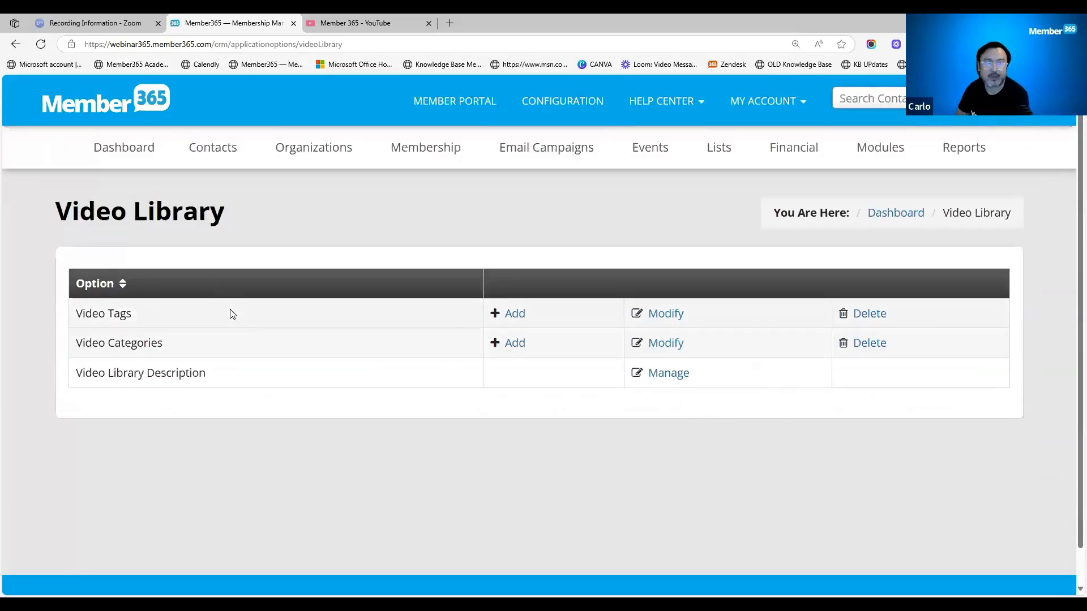
- Open the form for adding a video tag, set its type to Video, and return to the Video Library settings without saving
drag(132, 316, 77, 315)
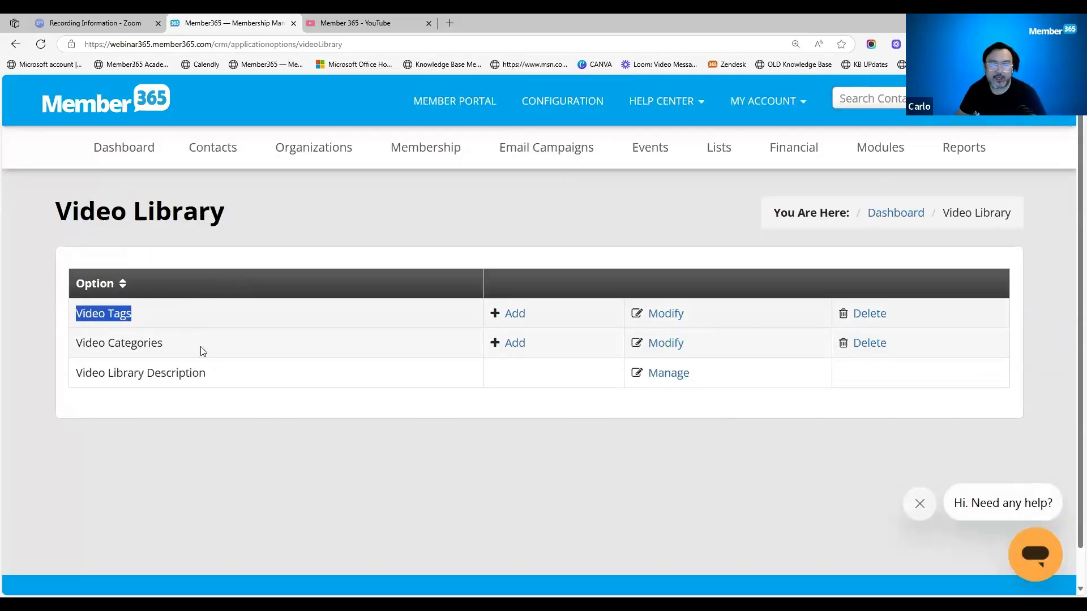
click(520, 324)
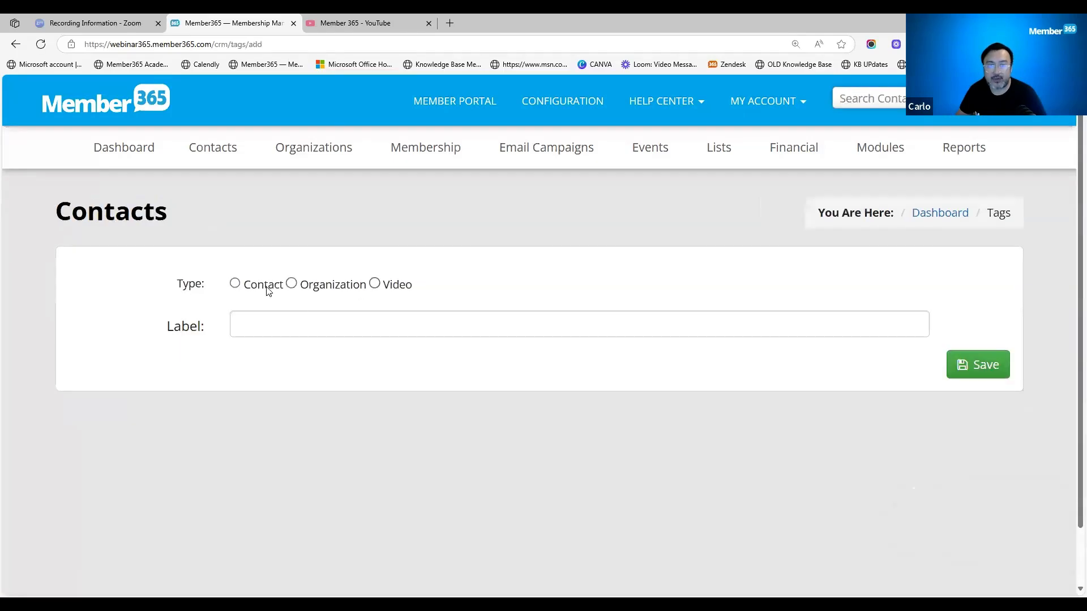
click(375, 283)
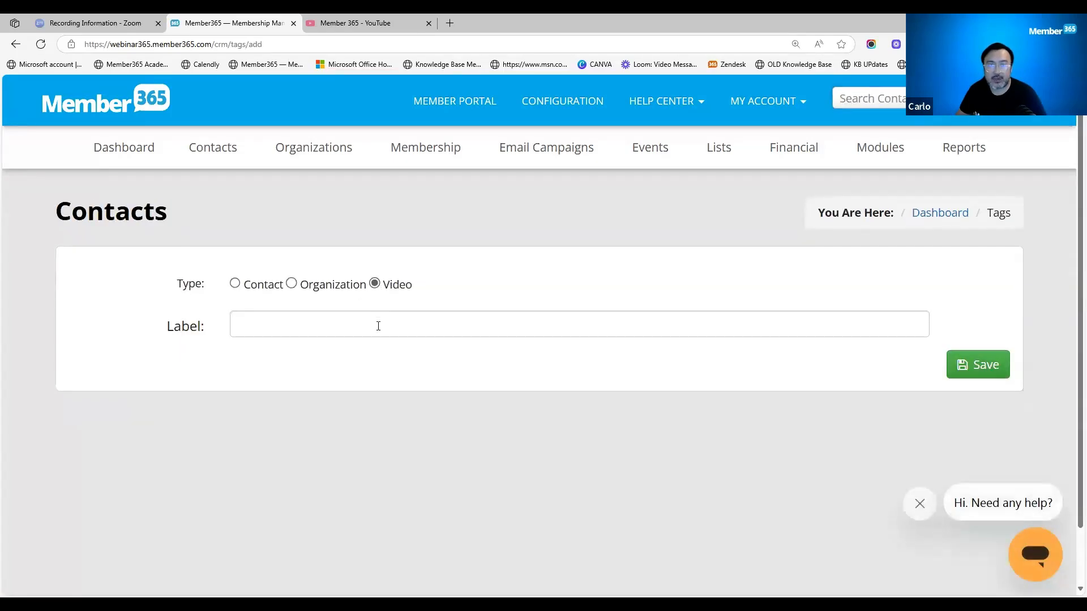
click(378, 326)
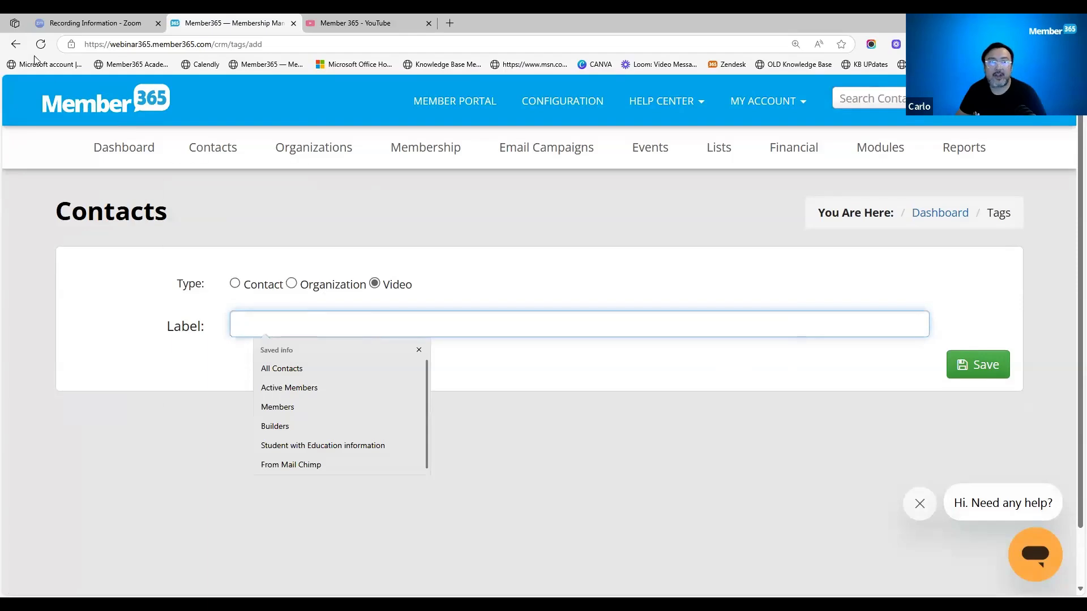
click(16, 44)
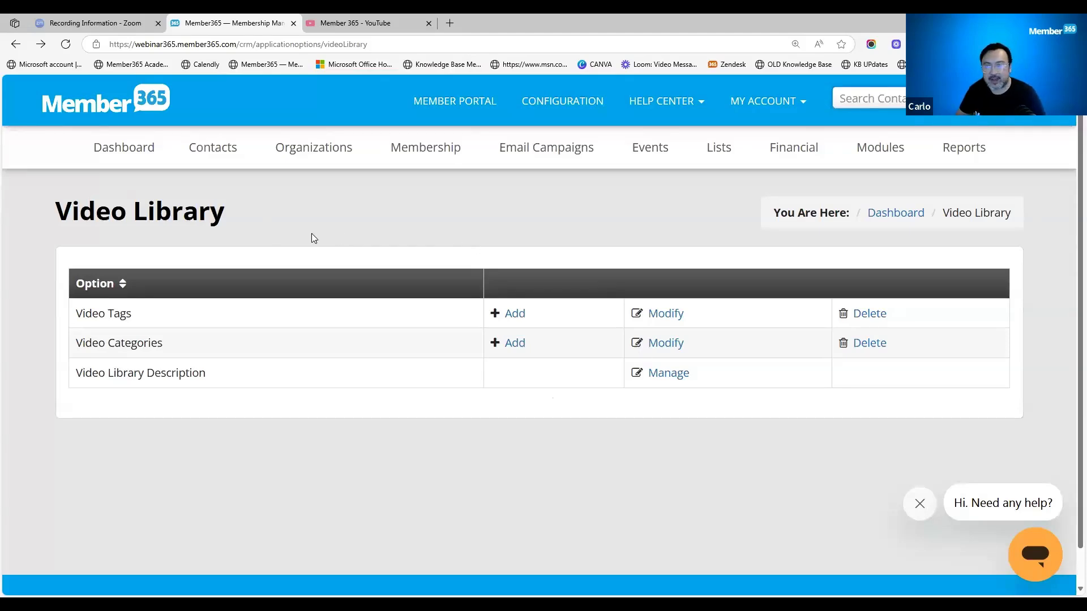
- Review the video tags offered for modification and deletion, briefly marking and unmarking Donation, and return to the Video Library settings
click(652, 315)
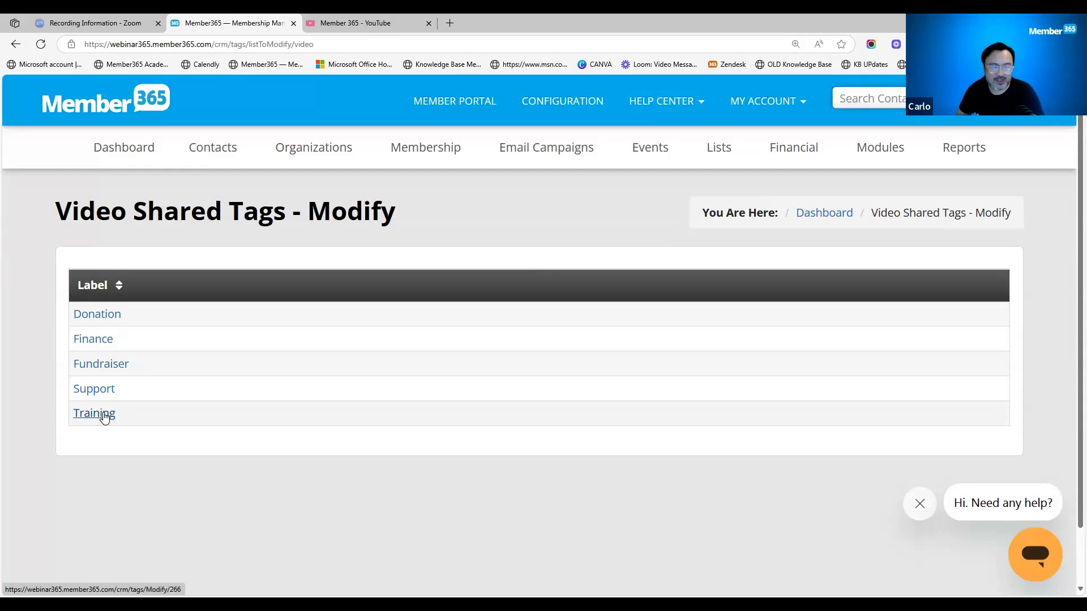
click(17, 46)
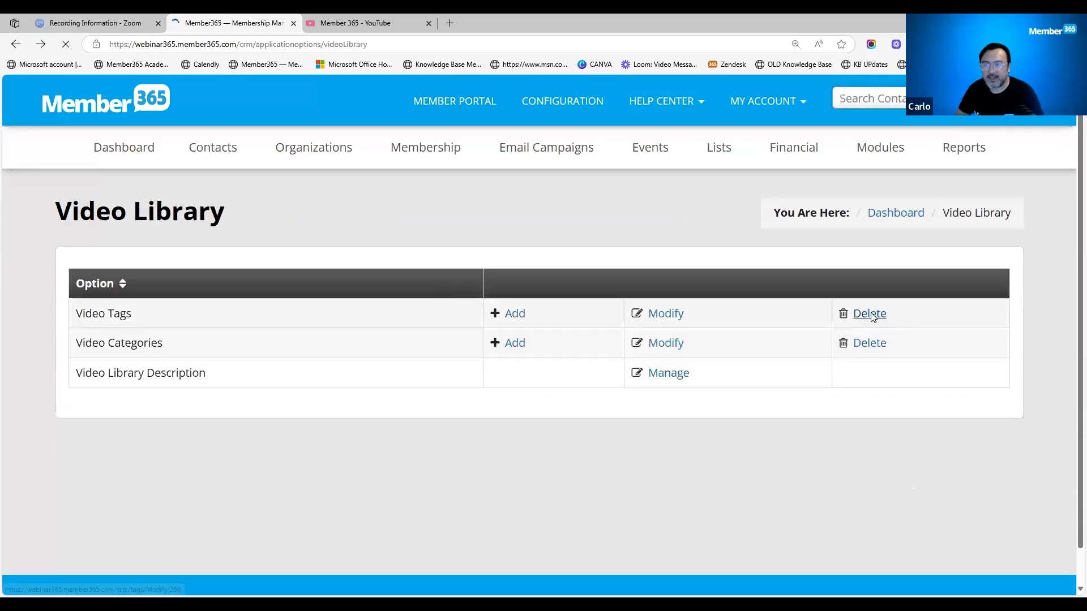
click(865, 318)
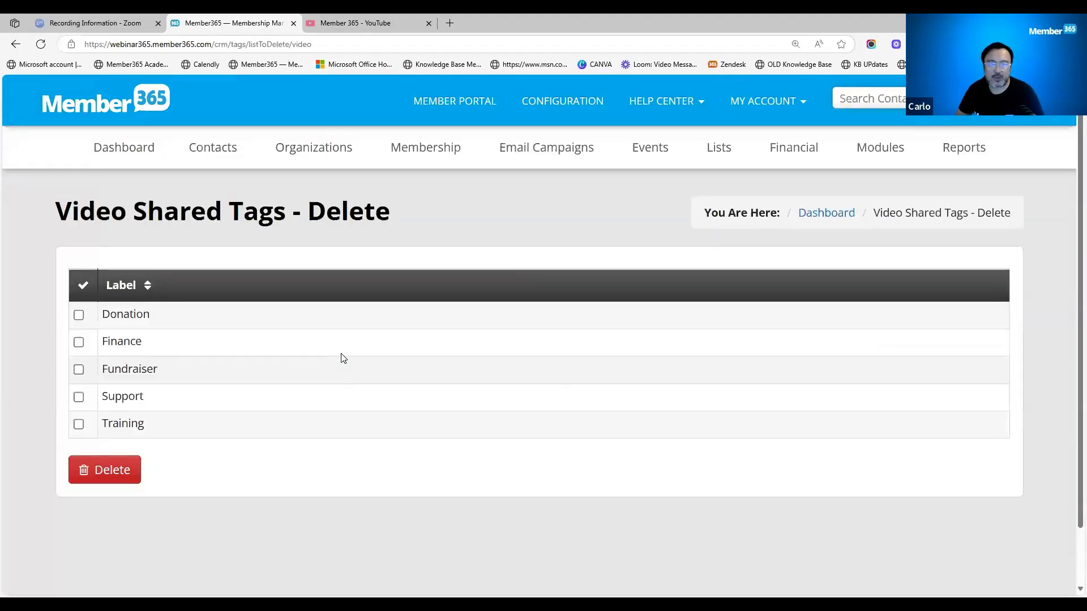
click(79, 317)
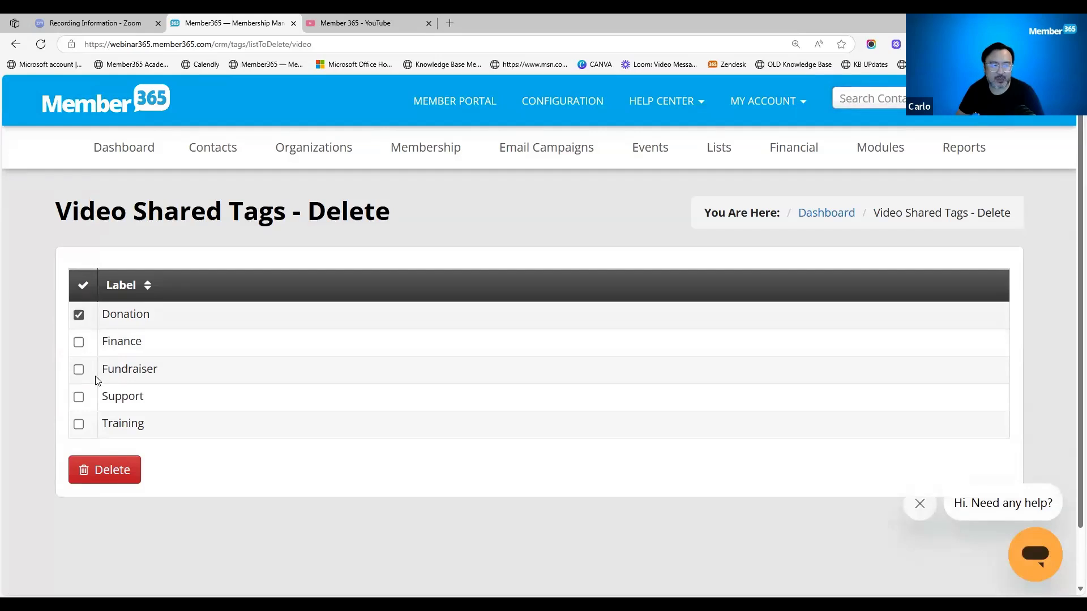
click(79, 315)
key(alt+Left)
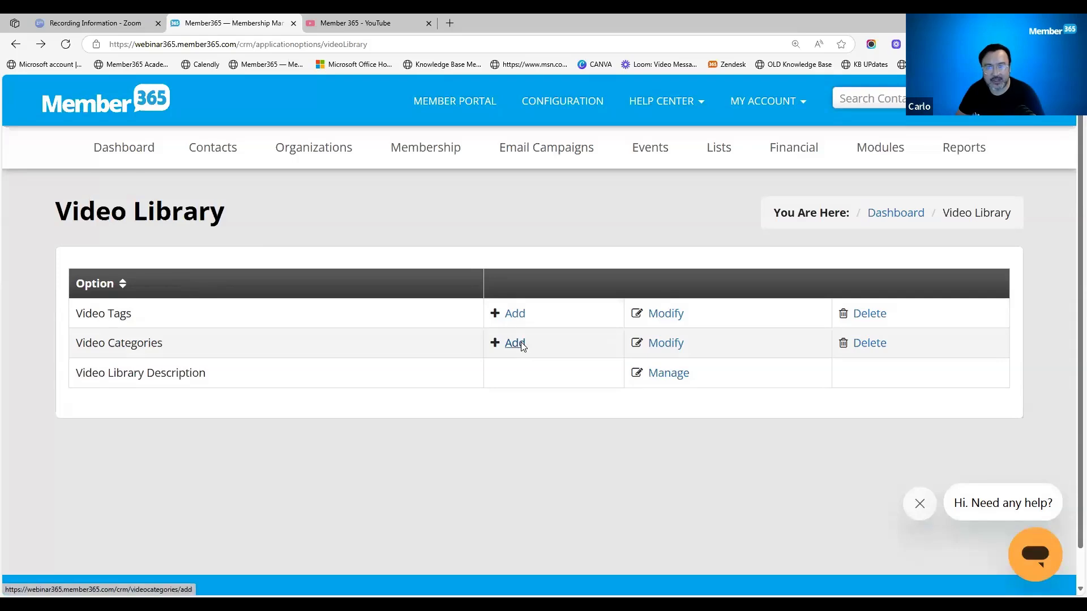
- Review the video categories available to modify and return to the Video Library settings
click(677, 347)
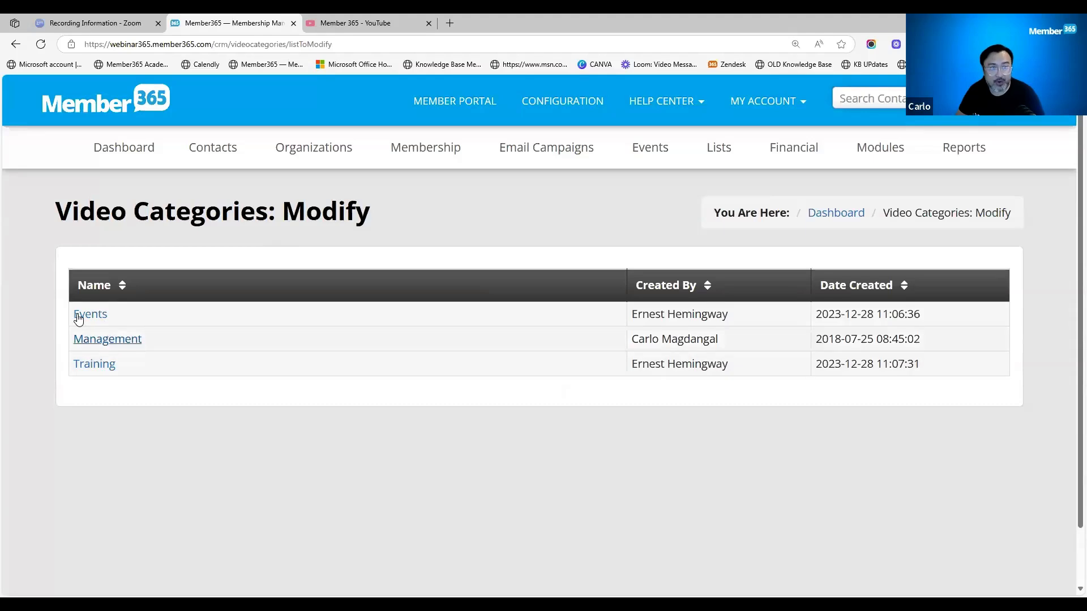
click(16, 39)
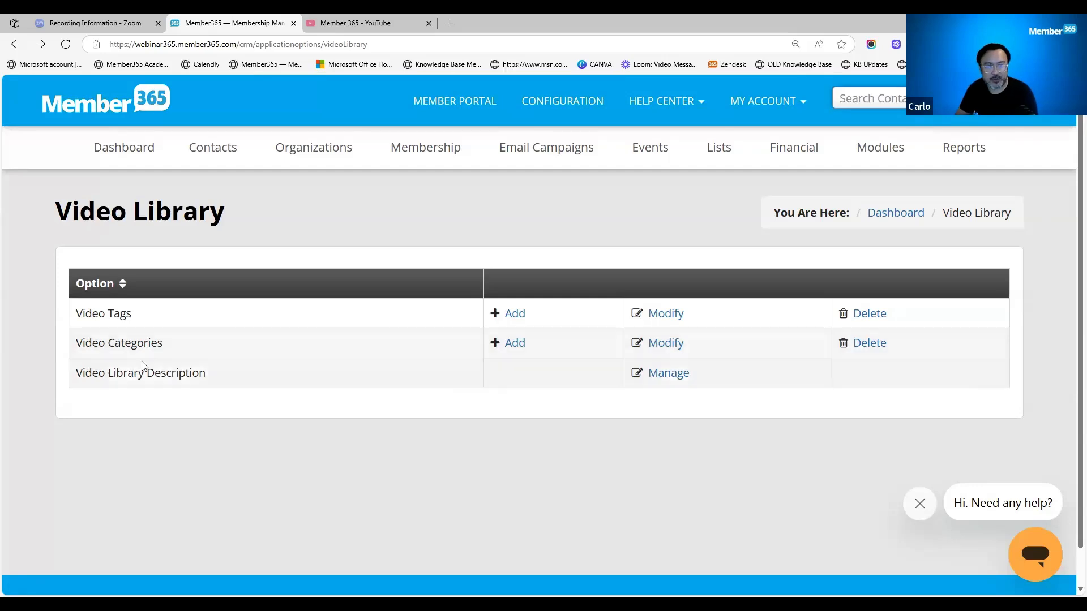
drag(165, 345, 76, 343)
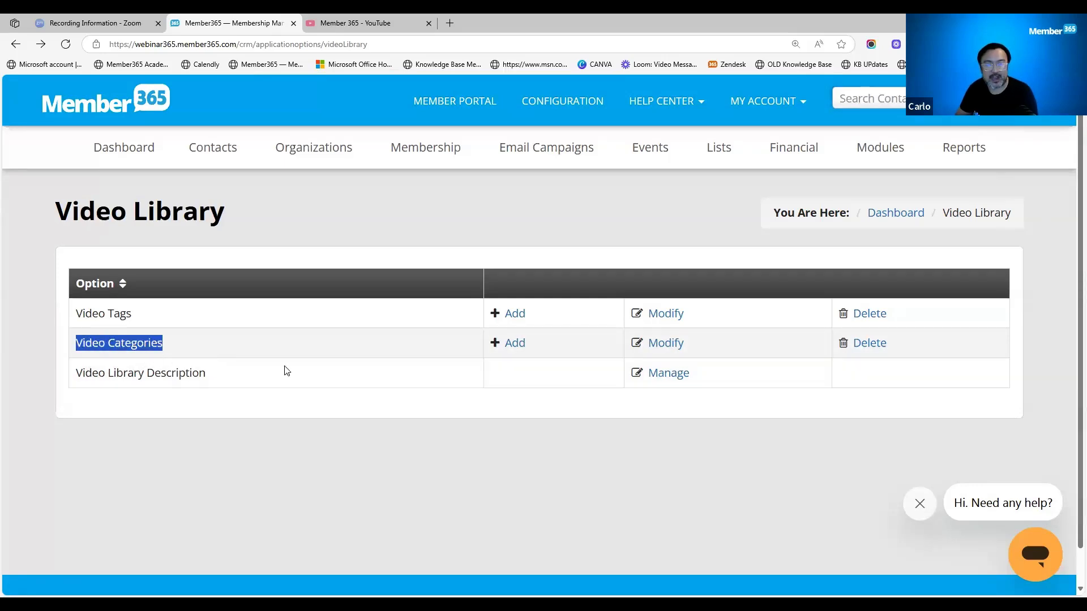
click(318, 381)
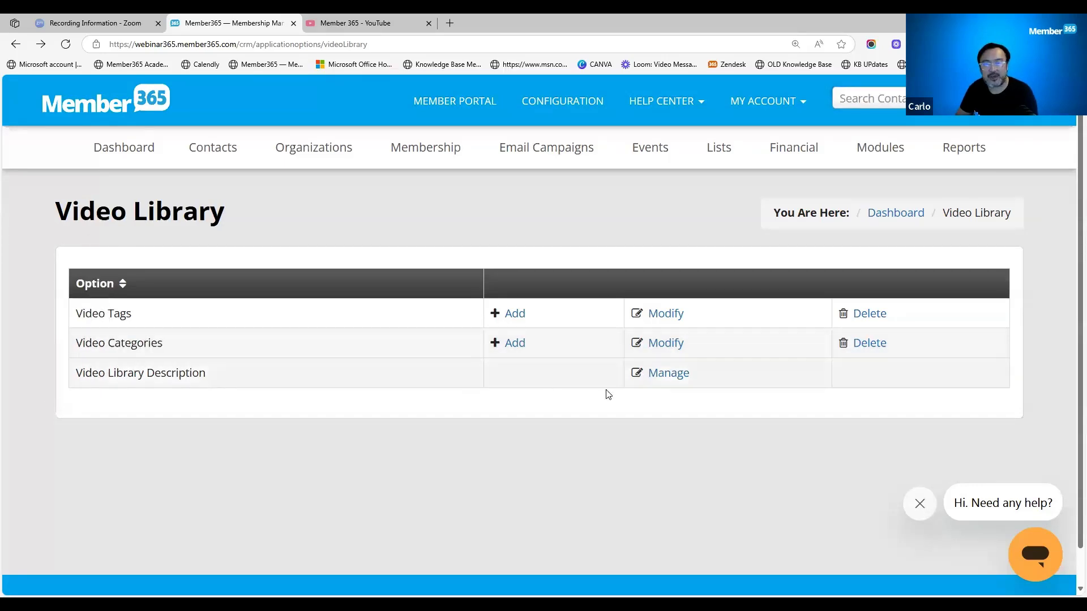
- Open the Video Library Description and examine its English welcome message and the editing options
click(663, 384)
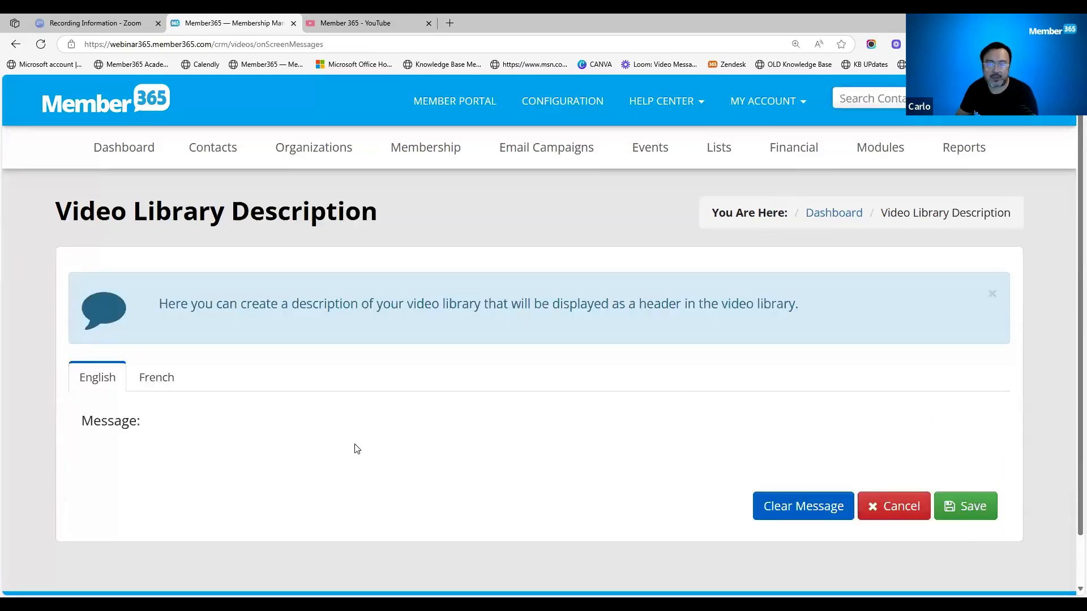
scroll(356, 448, down, 2)
drag(274, 415, 94, 414)
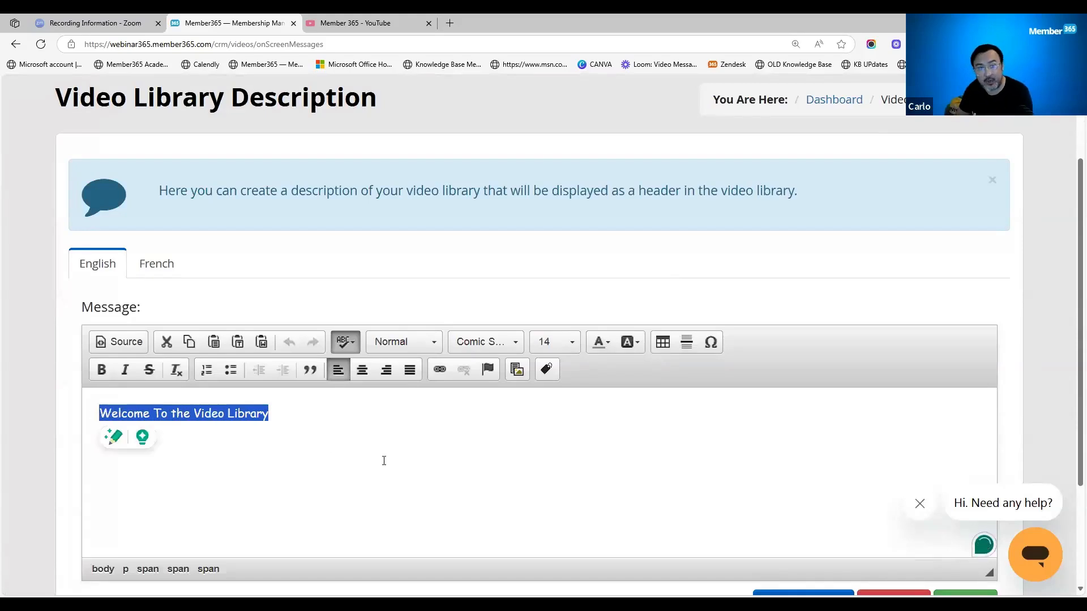
click(374, 457)
triple_click(278, 414)
click(277, 442)
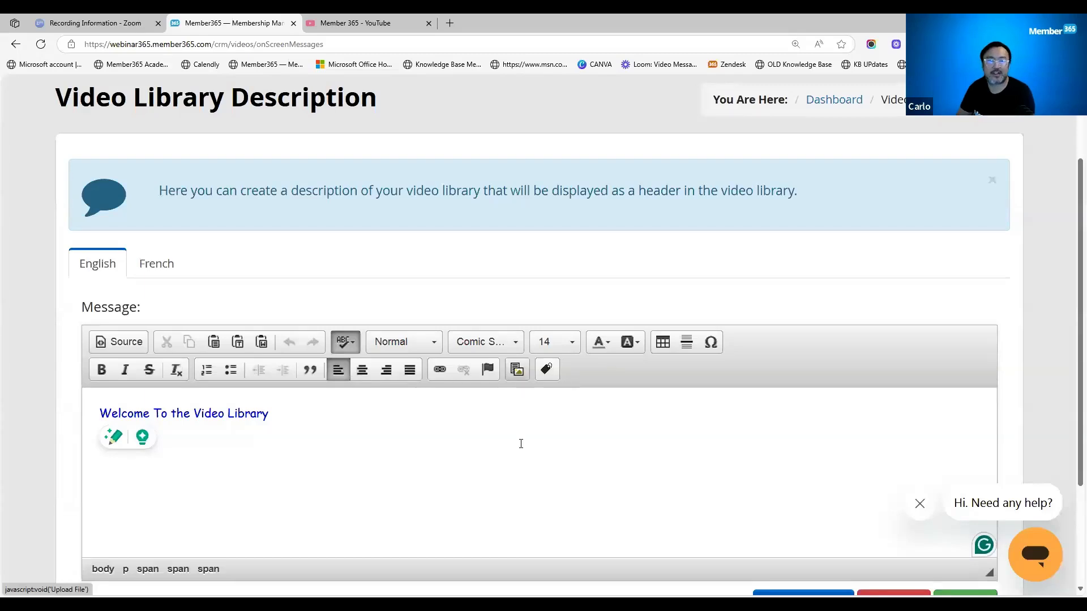
scroll(480, 489, down, 1)
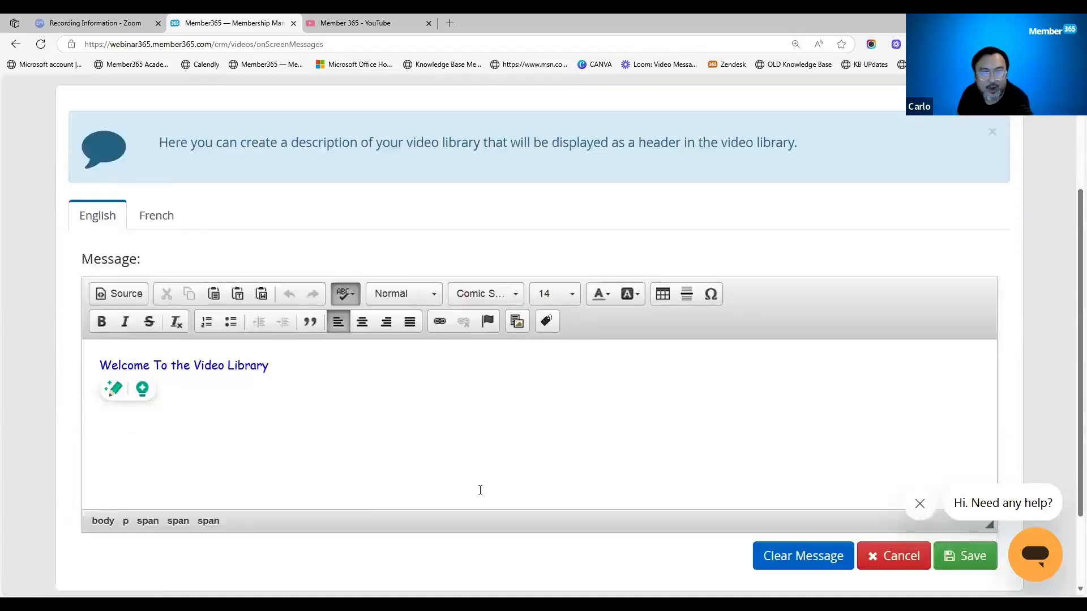
scroll(480, 492, up, 3)
scroll(878, 207, up, 1)
- Open the Video Library module's list of existing videos to manage
mouse_move(876, 161)
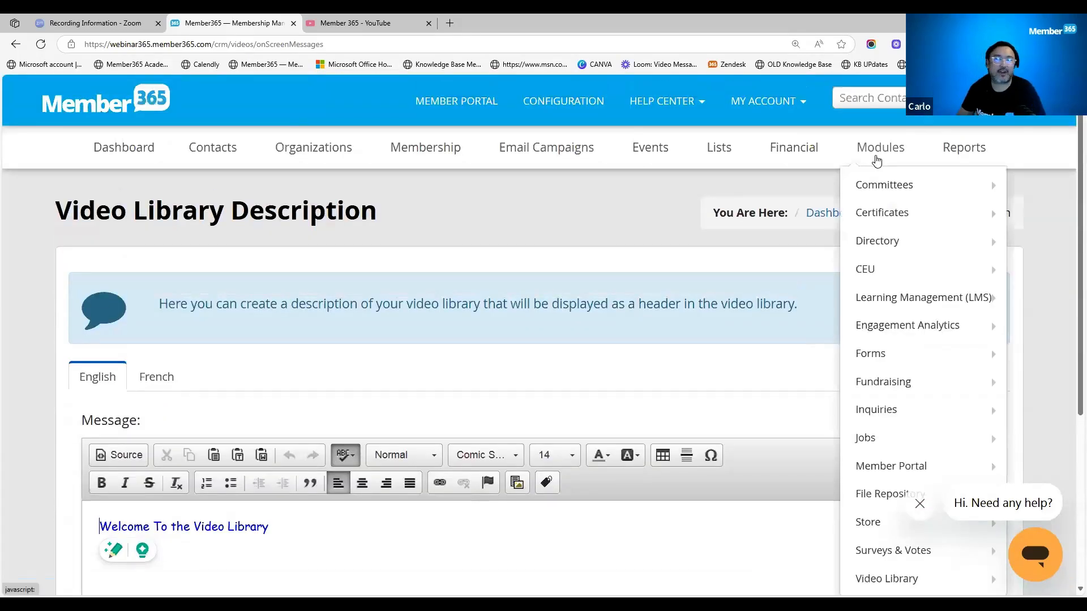
scroll(880, 167, down, 2)
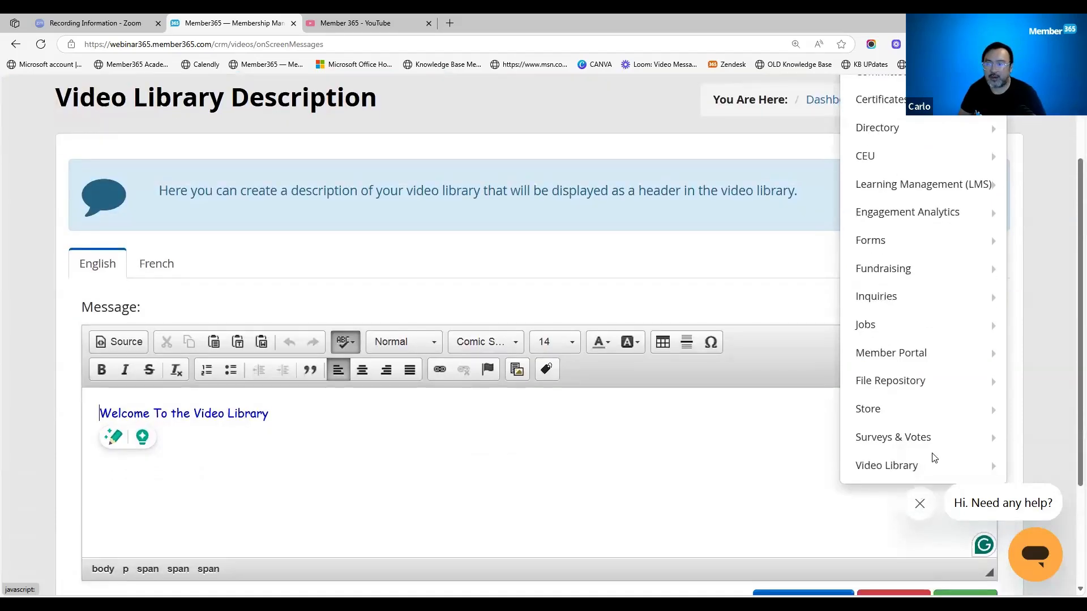
scroll(935, 201, up, 1)
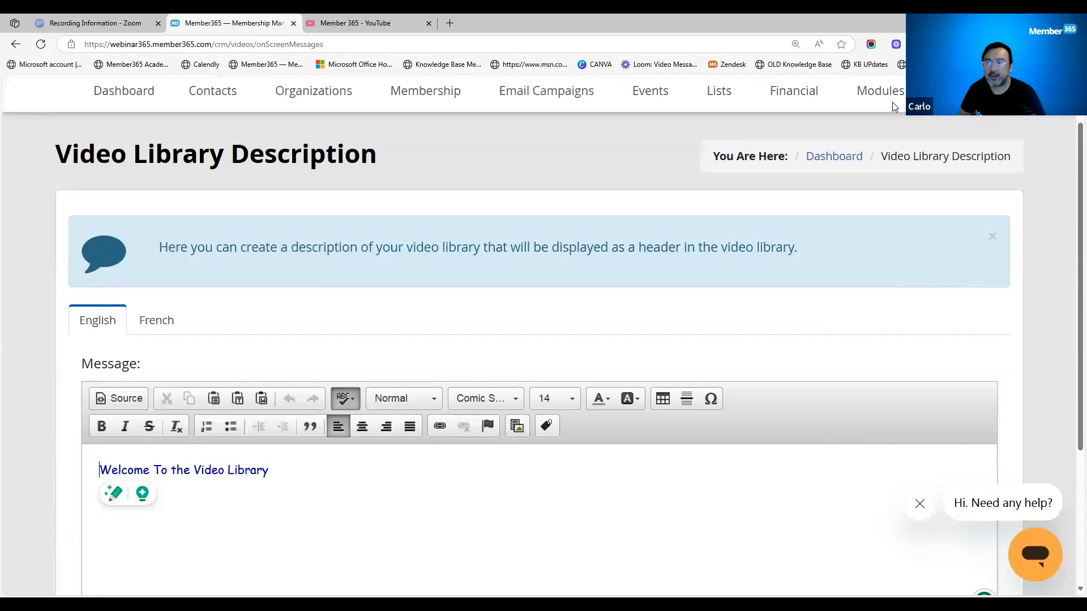
mouse_move(889, 108)
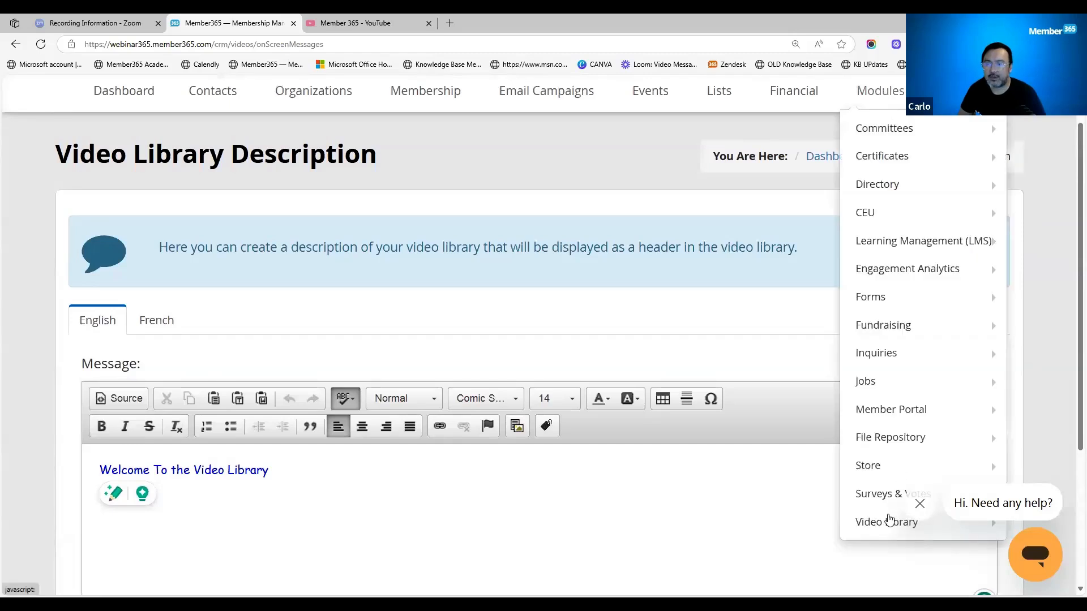
click(764, 548)
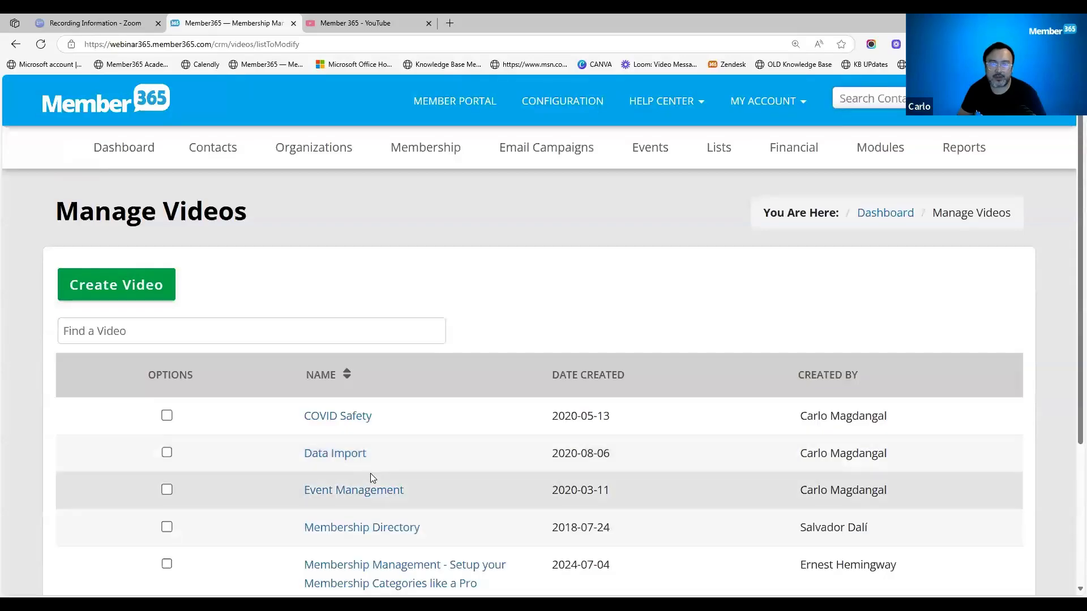
- Mark the COVID Safety video to bring up the deletion option, and leave the list without deleting it
scroll(370, 473, down, 4)
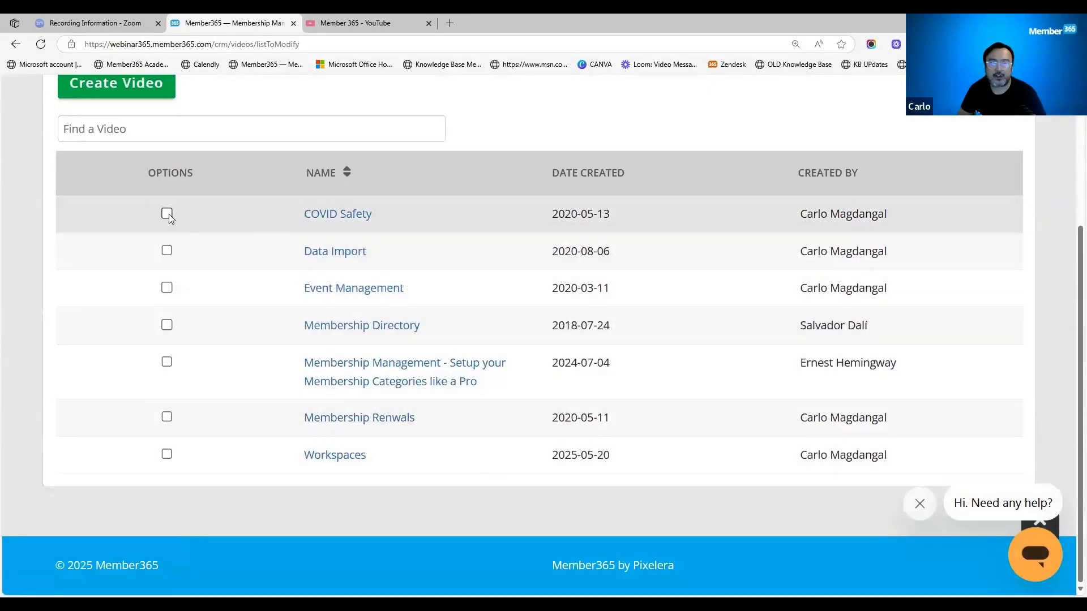
click(167, 214)
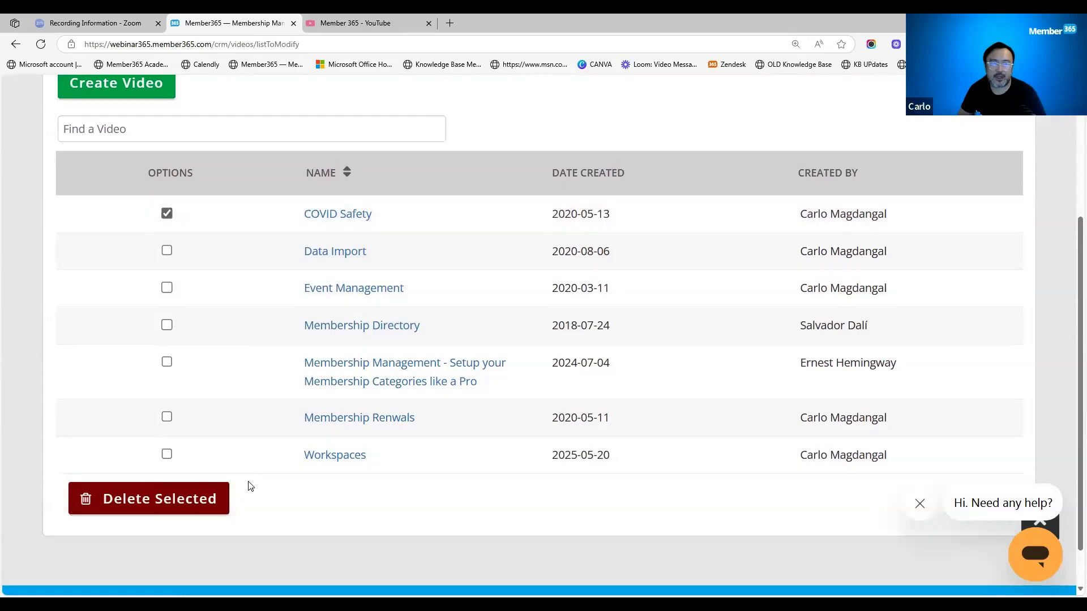
click(216, 486)
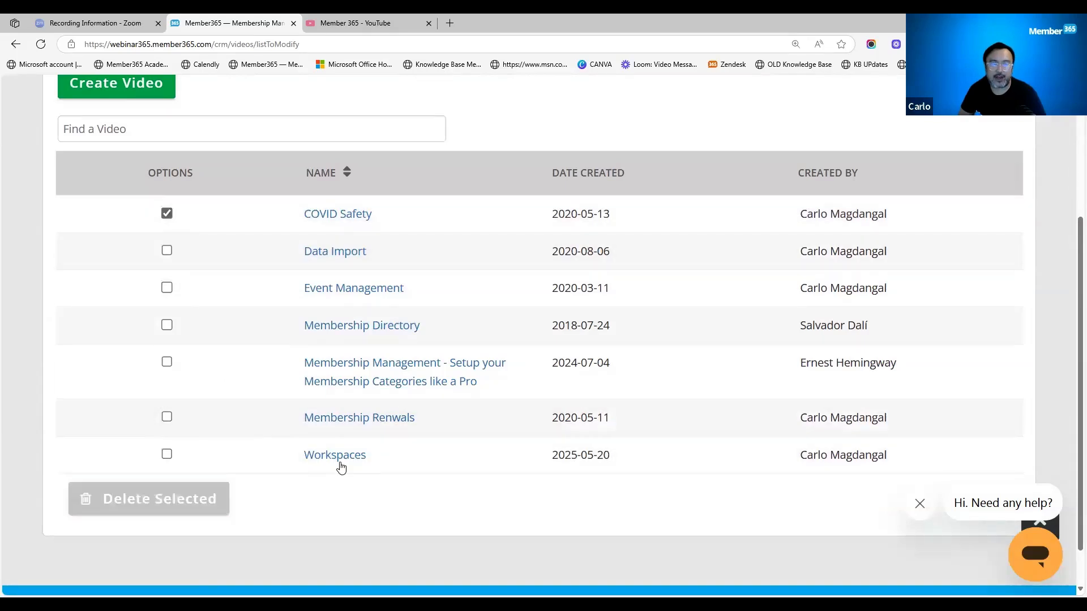
click(15, 45)
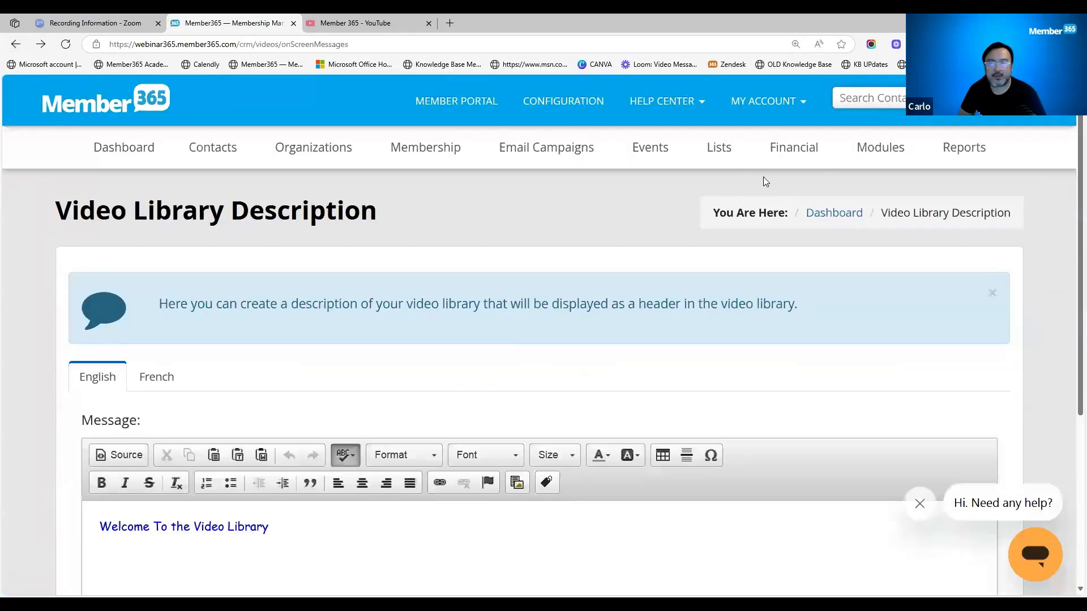
- Dismiss the help chat prompt and reopen the Manage Videos list of the Video Library module
click(899, 157)
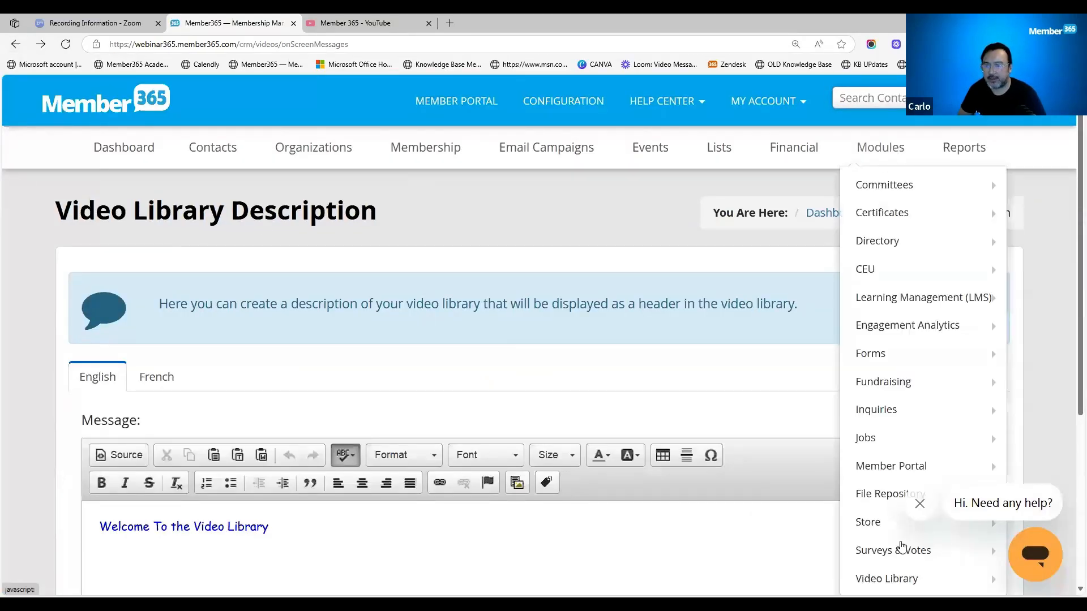
mouse_move(877, 574)
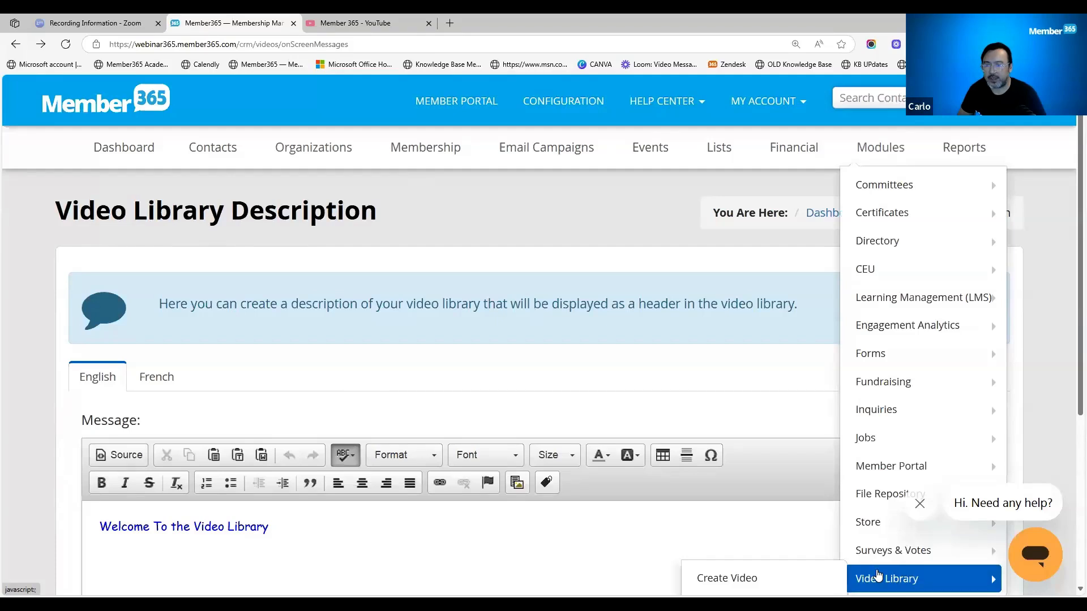
scroll(877, 574, down, 1)
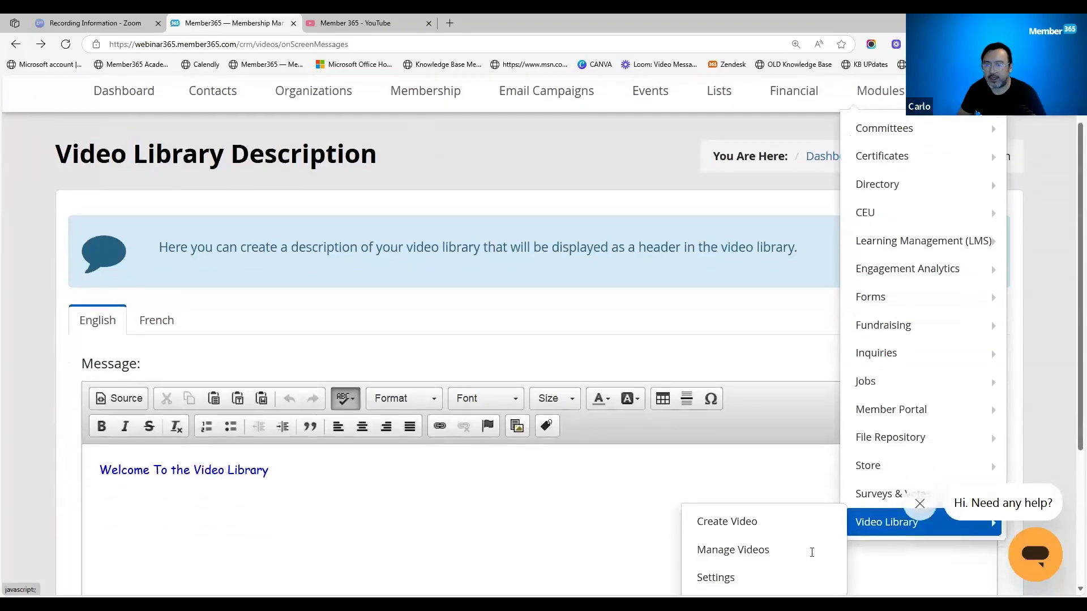
click(921, 506)
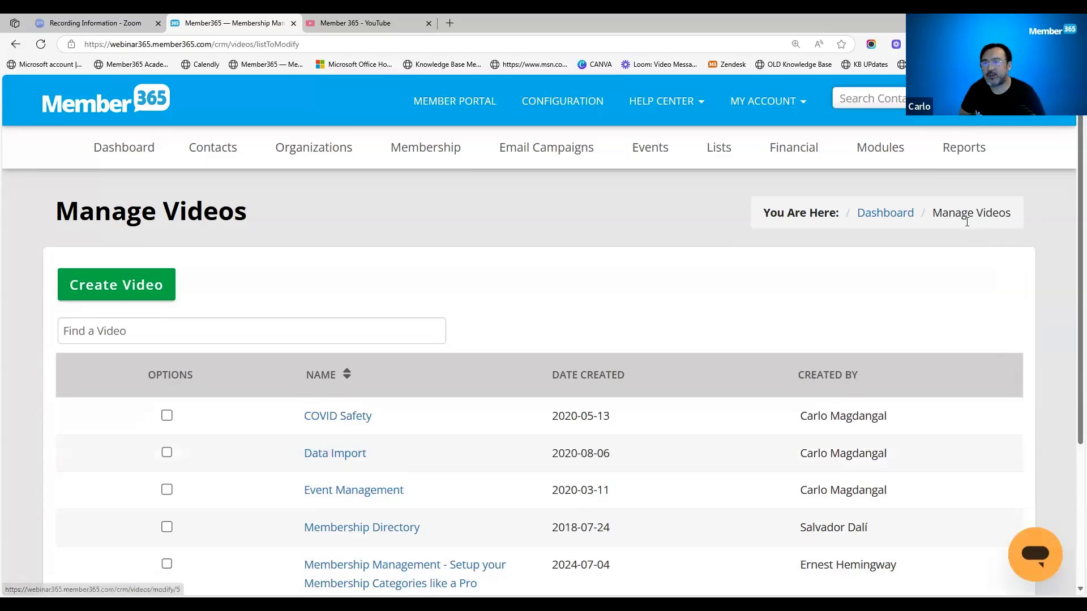
- Open the Video Library form for creating a new video
mouse_move(881, 159)
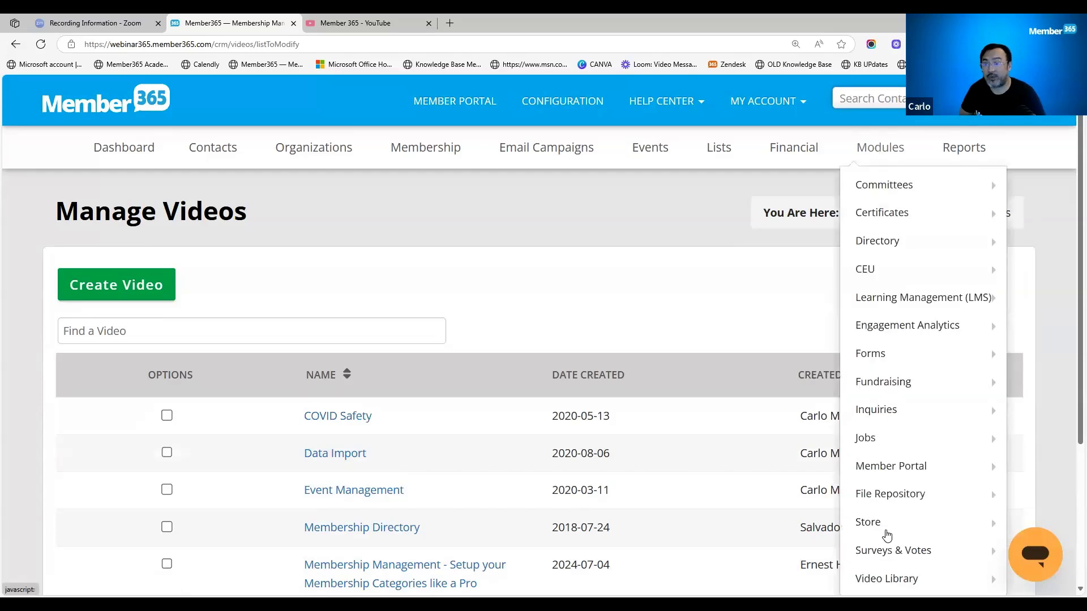
mouse_move(888, 577)
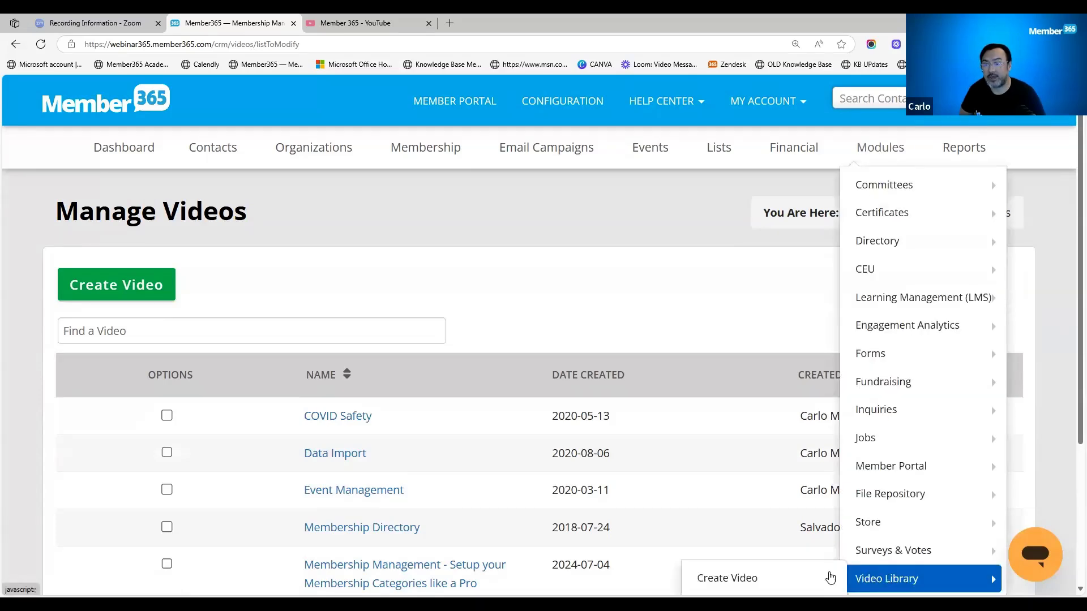
click(830, 578)
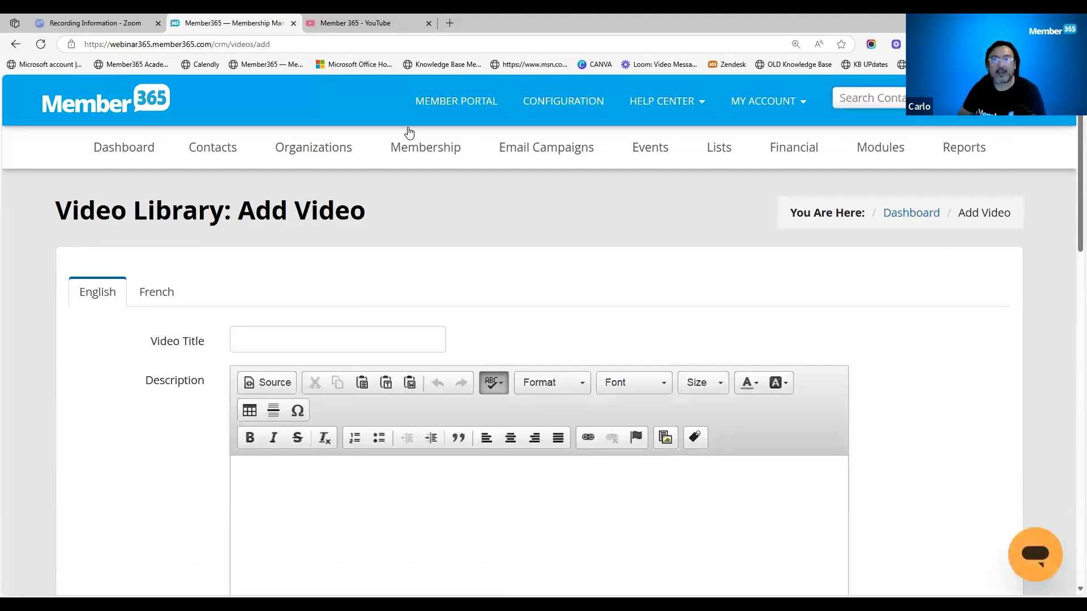
- Switch to the Member 365 YouTube channel and open the video "Fundraising: Amplify your Potential with Member365"
click(376, 27)
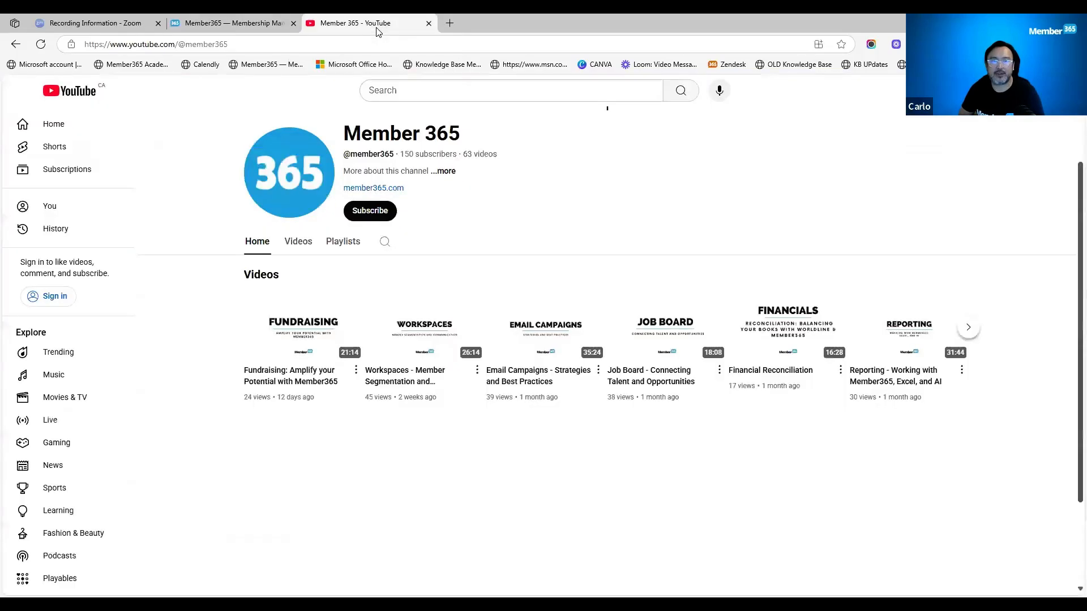
click(308, 378)
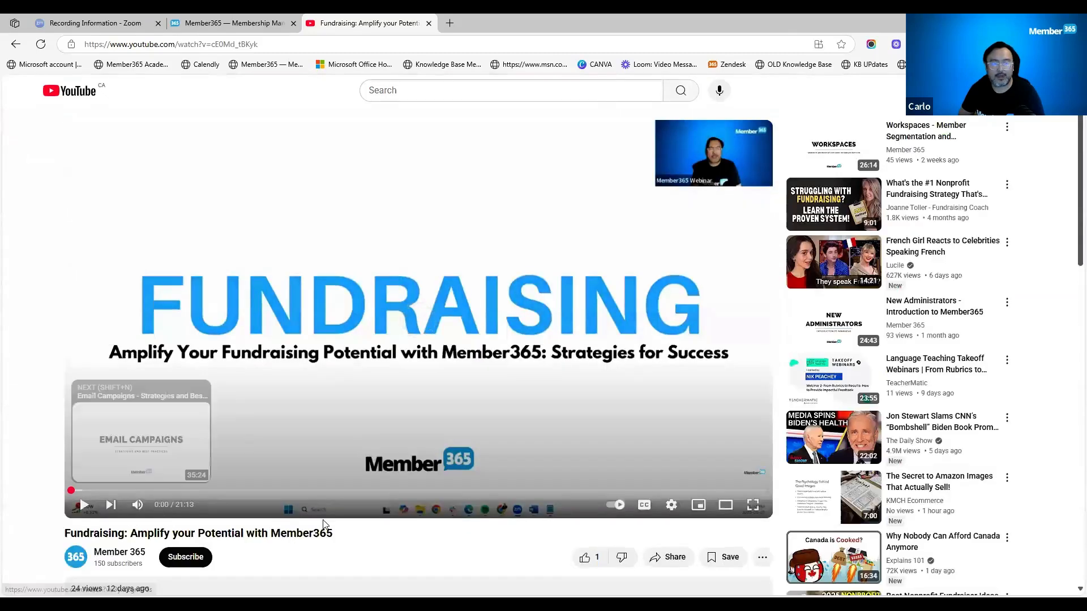
- Copy the YouTube video's title into the new library entry's Video Title, completed as "Fundraising: Amplify your Potential with Member365"
scroll(334, 481, down, 2)
drag(334, 420, 64, 420)
click(253, 24)
click(270, 339)
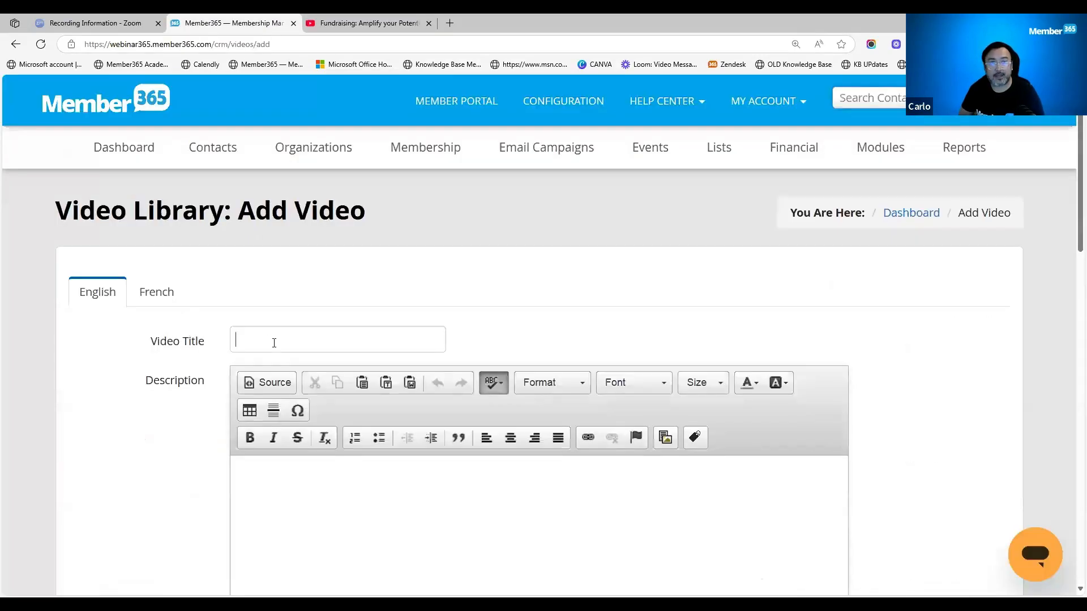
key(alt+Tab)
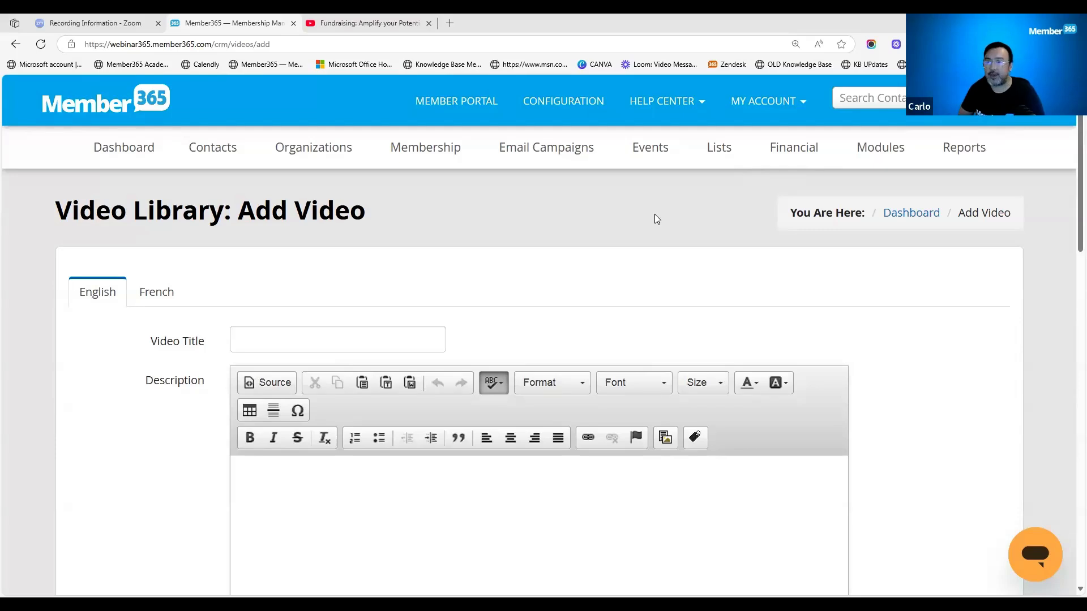
click(349, 337)
text(Amplify your Potential with Member365)
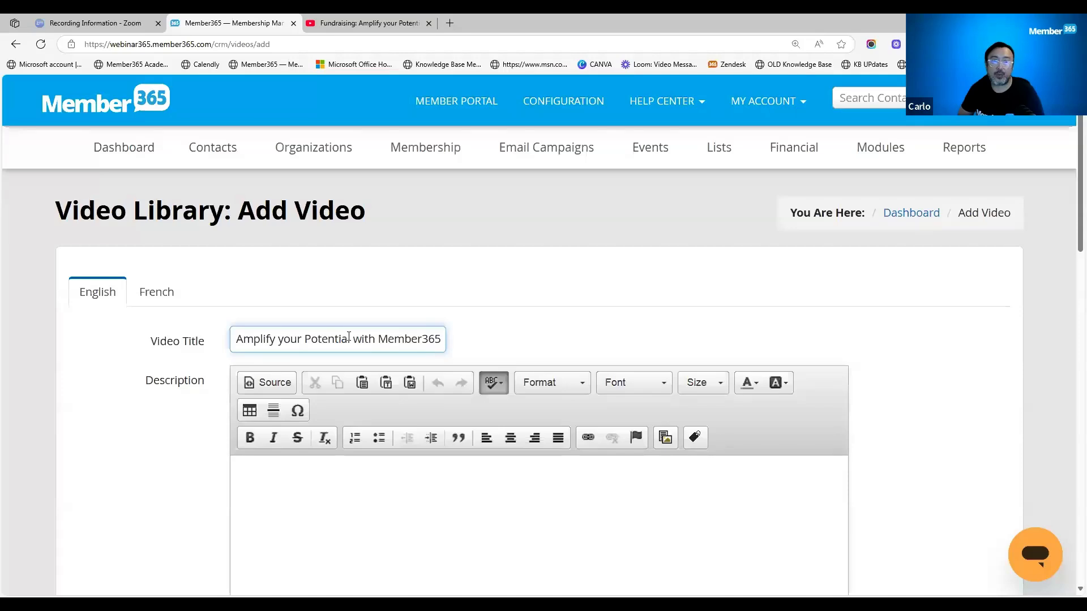
click(286, 338)
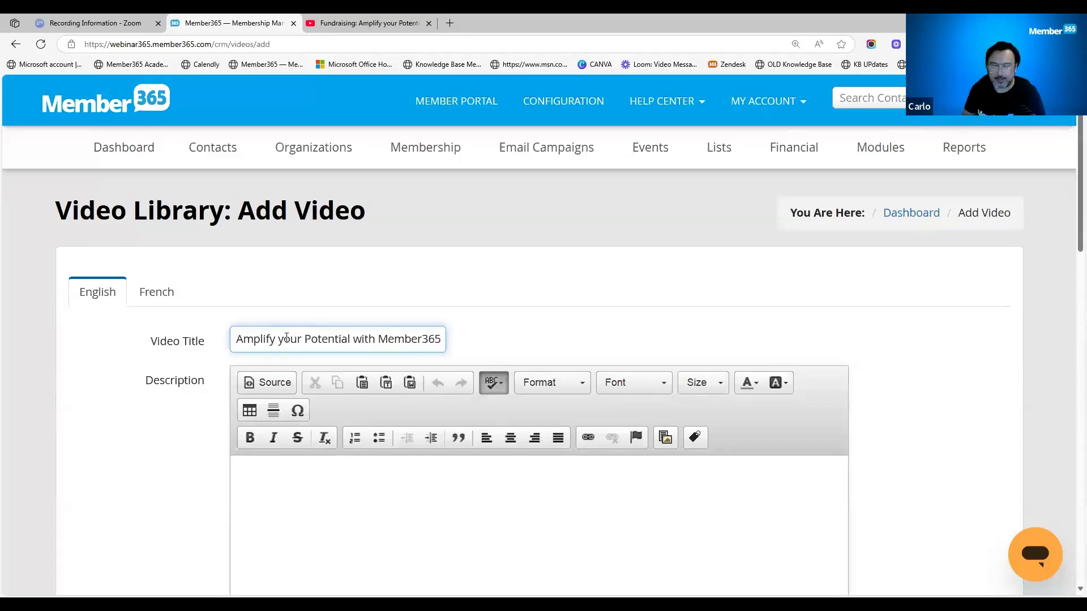
text(Fundraising:)
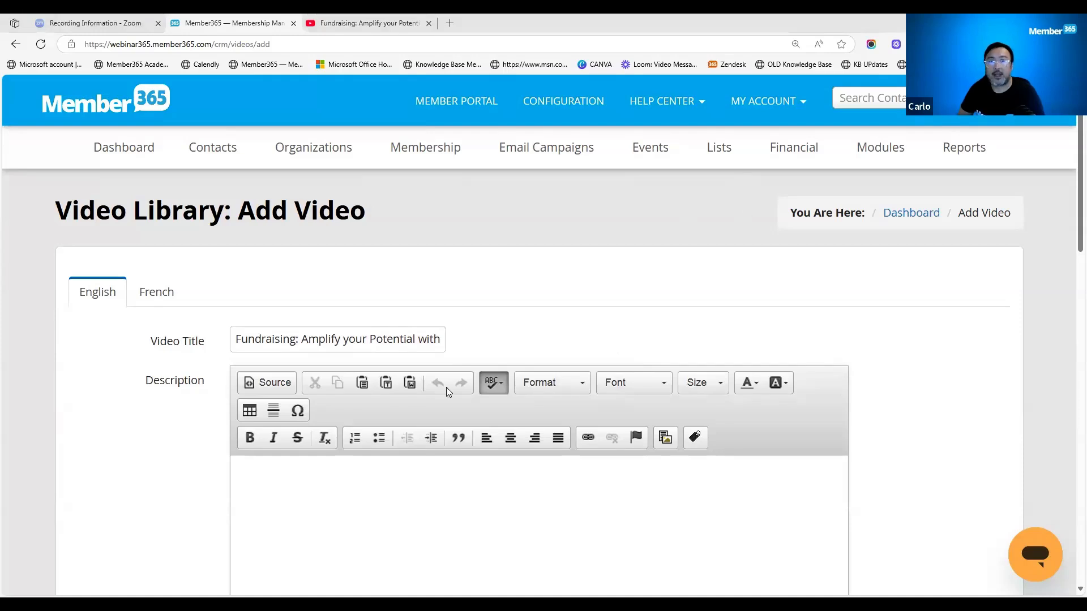
- Copy the full description of the YouTube fundraising video into the Description of the new library entry
click(364, 23)
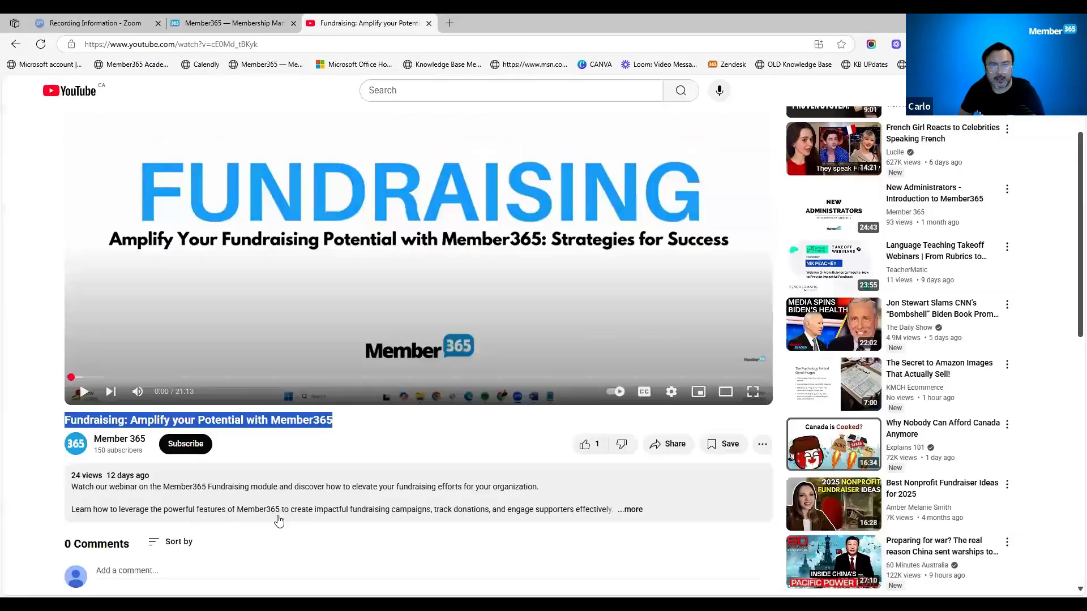
click(73, 488)
drag(74, 488, 214, 472)
key(ctrl+c)
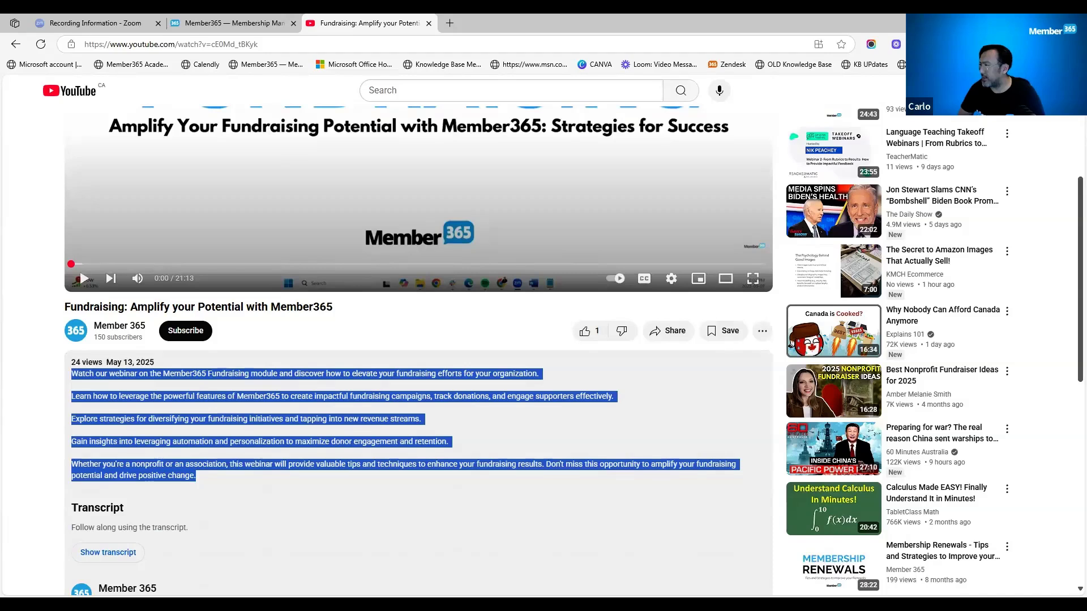
key(alt+Tab)
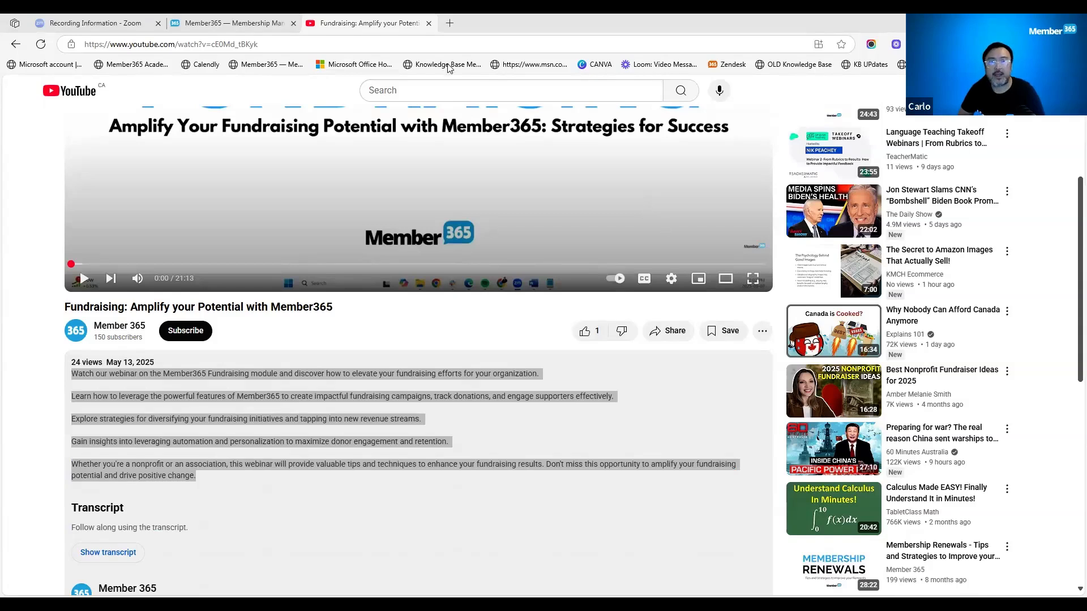
click(253, 29)
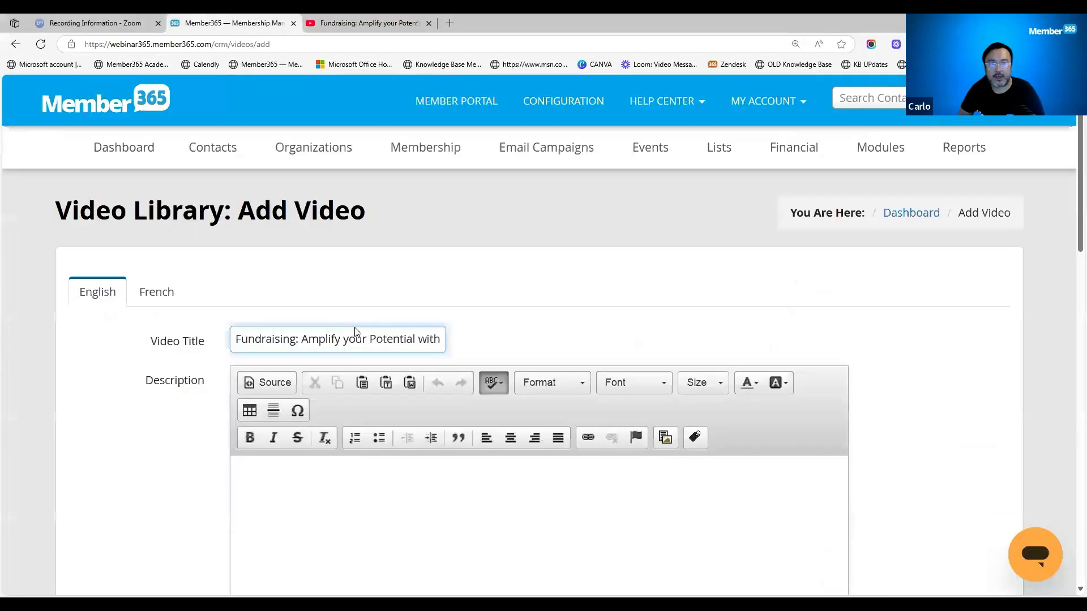
click(274, 473)
key(ctrl+v)
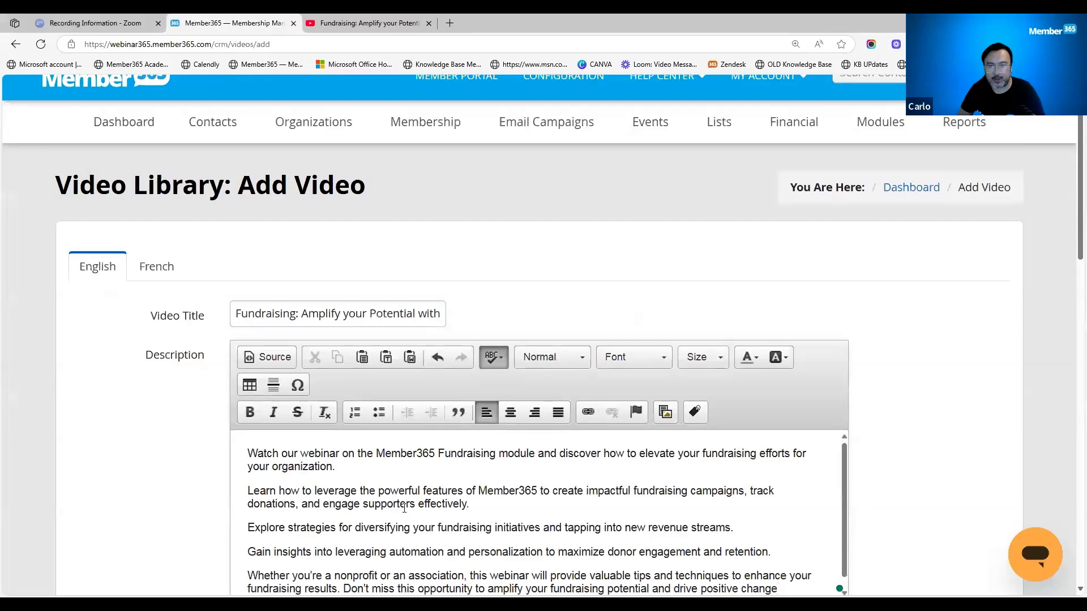
- Set the new video's Date Created to 2025-05-21
scroll(623, 498, down, 1)
scroll(897, 493, down, 3)
scroll(898, 493, down, 1)
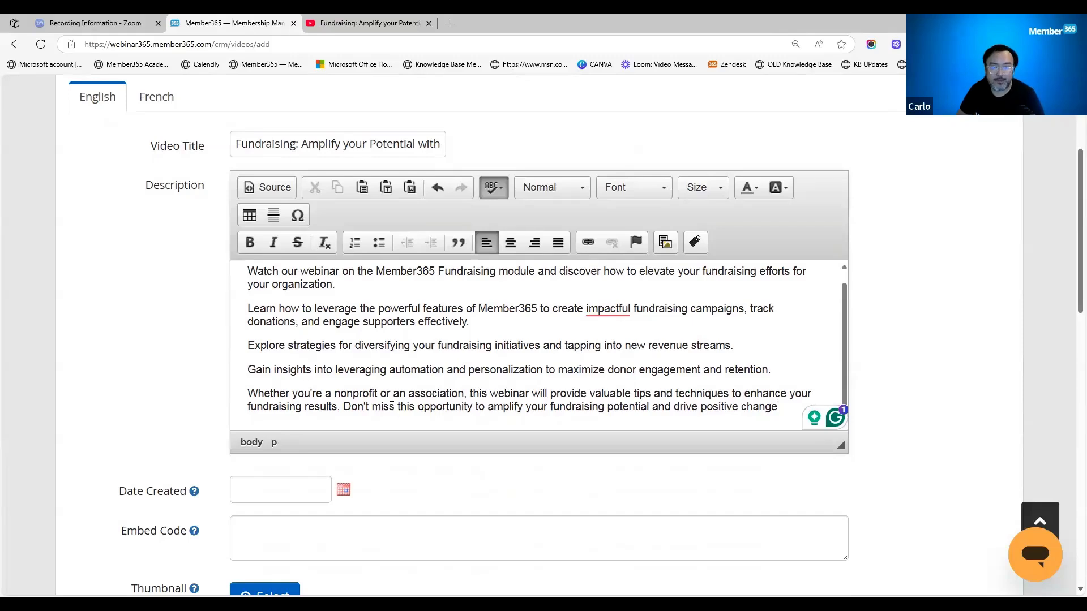
scroll(270, 445, down, 2)
click(343, 377)
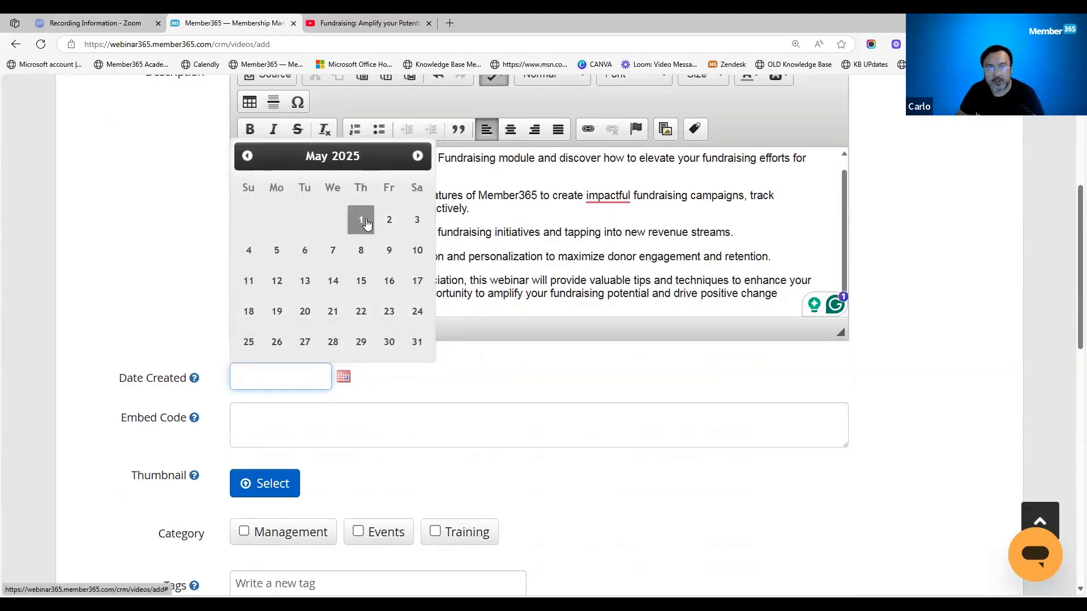
click(335, 315)
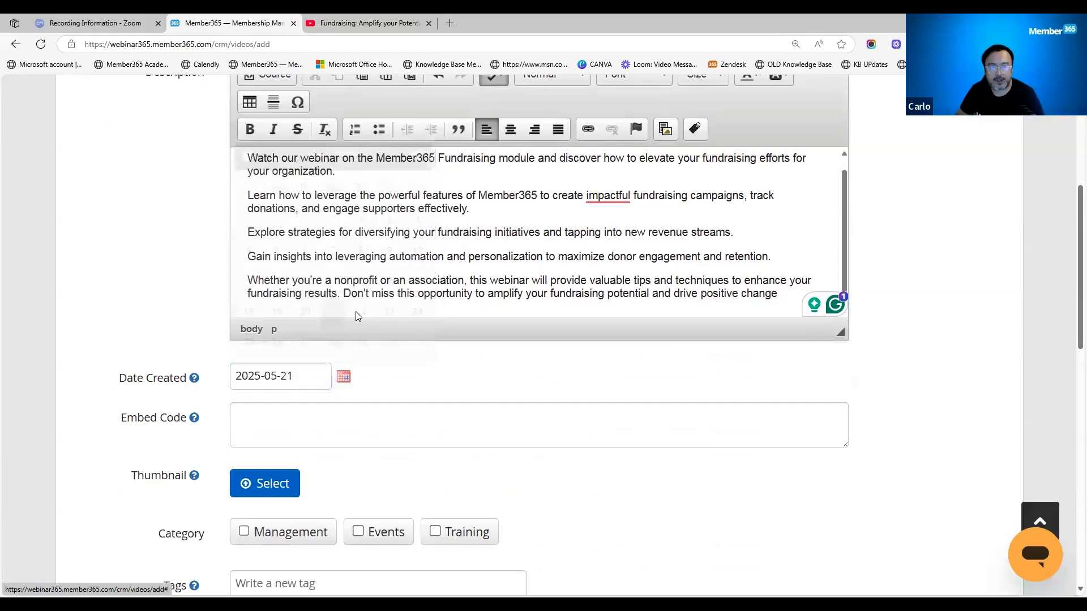
- Copy the fundraising video's iframe embed code from YouTube's sharing options and paste it as the new entry's Embed Code
click(334, 416)
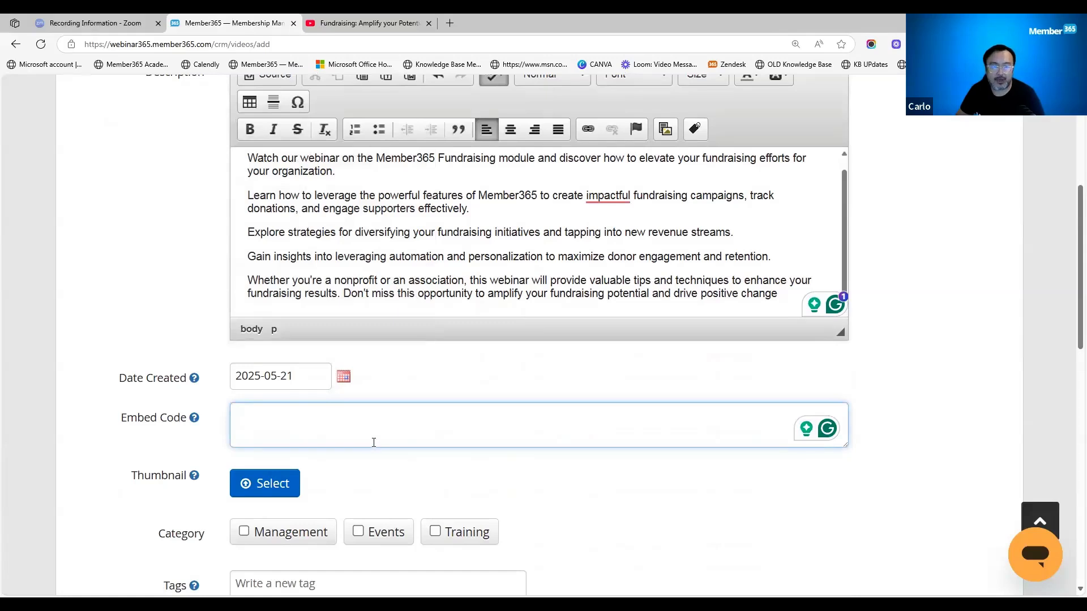
click(373, 23)
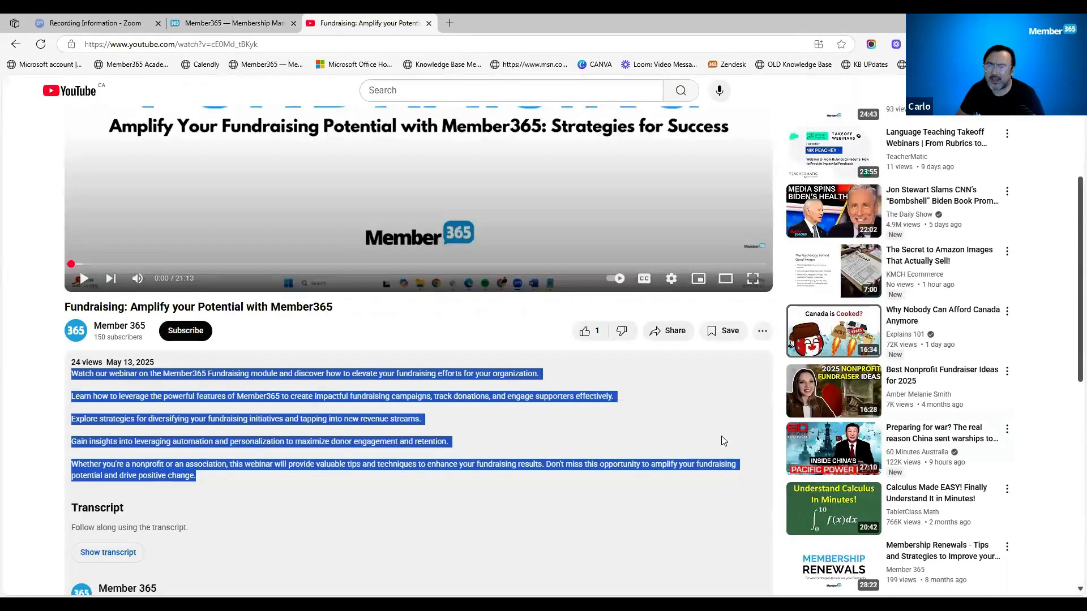
click(616, 542)
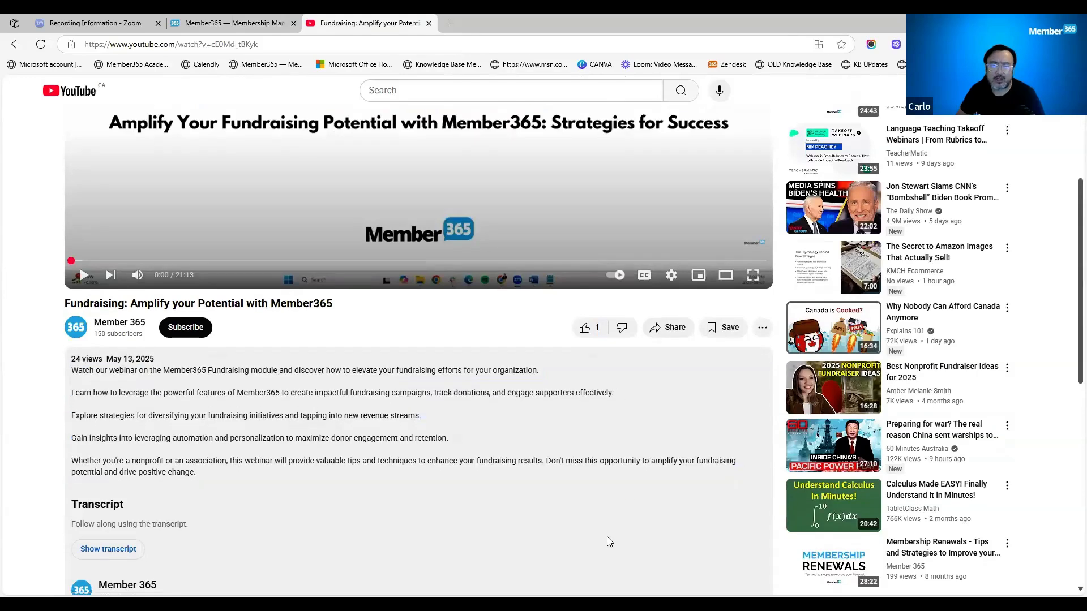
scroll(606, 536, down, 1)
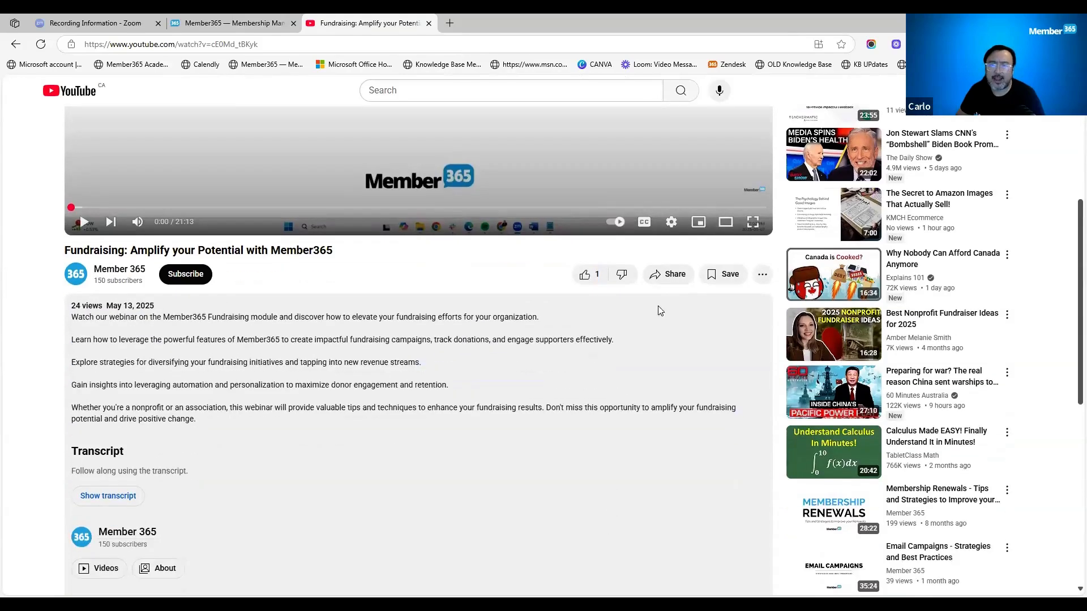
click(668, 276)
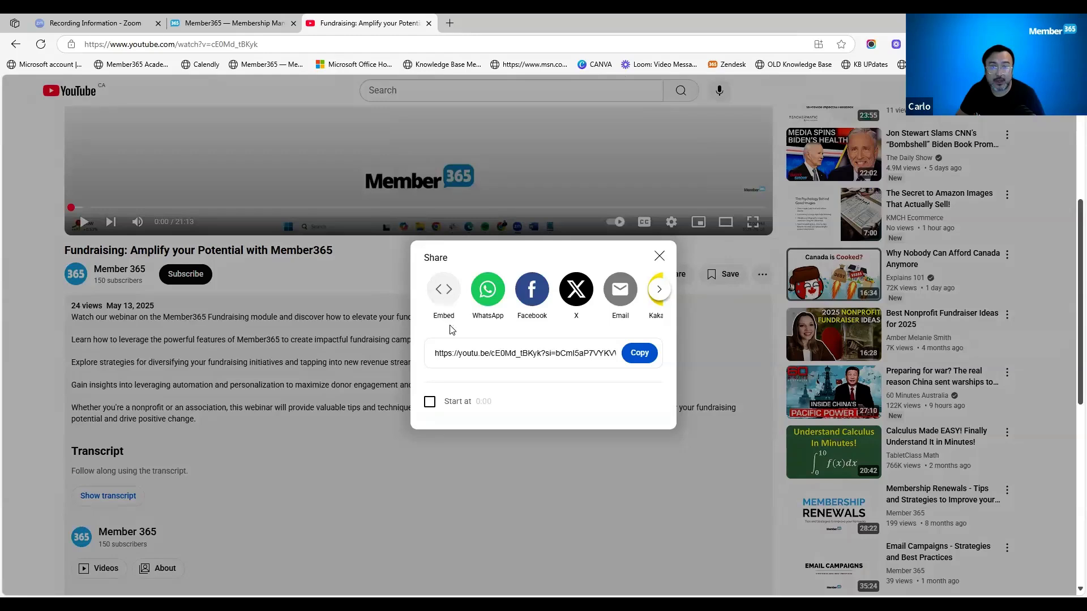
click(444, 291)
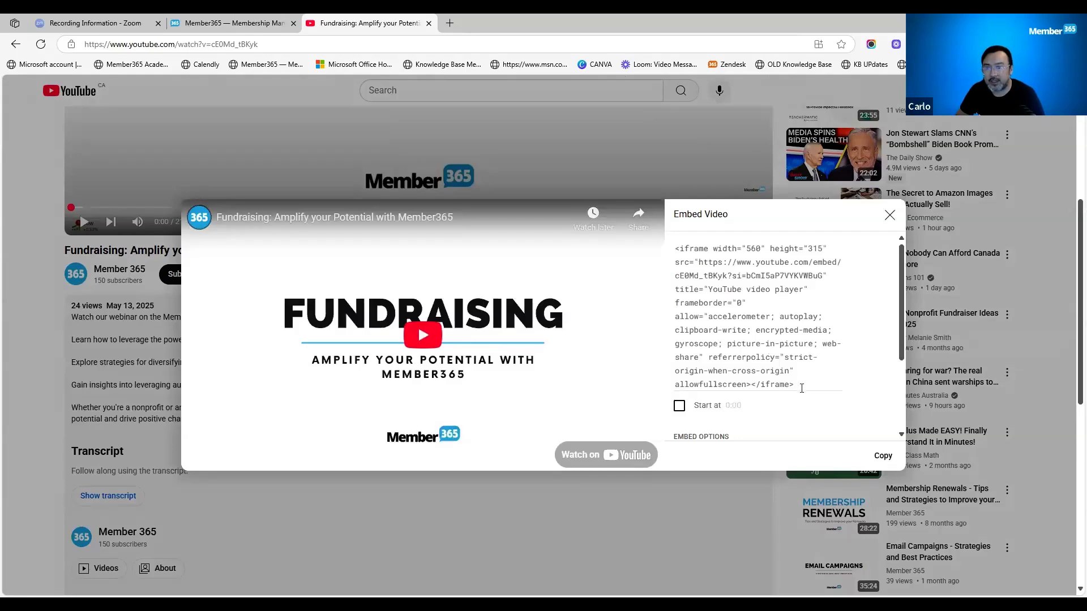
drag(795, 385, 677, 249)
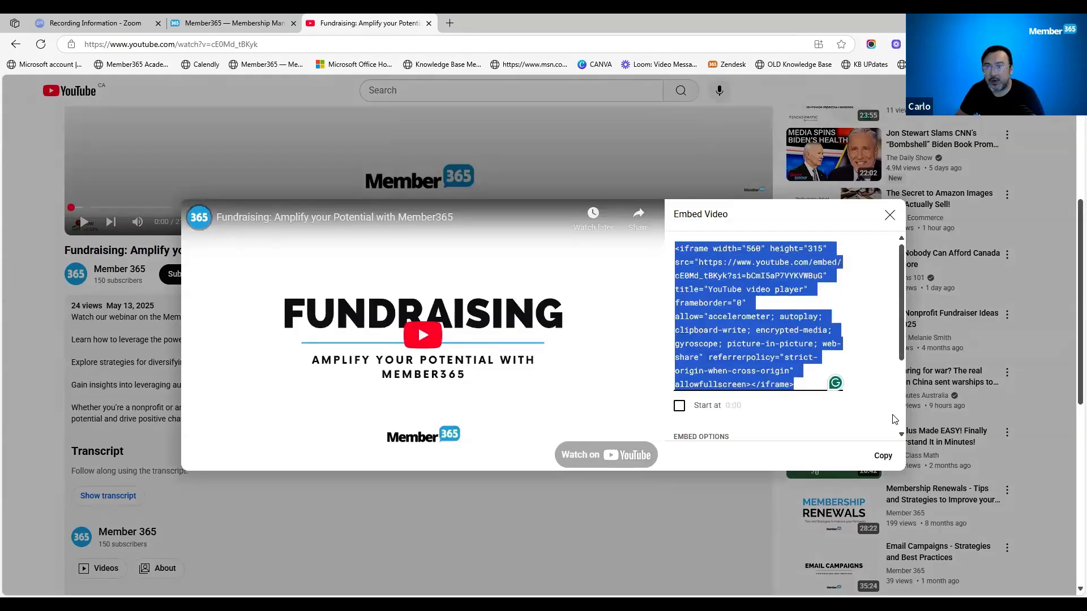
click(893, 433)
click(904, 460)
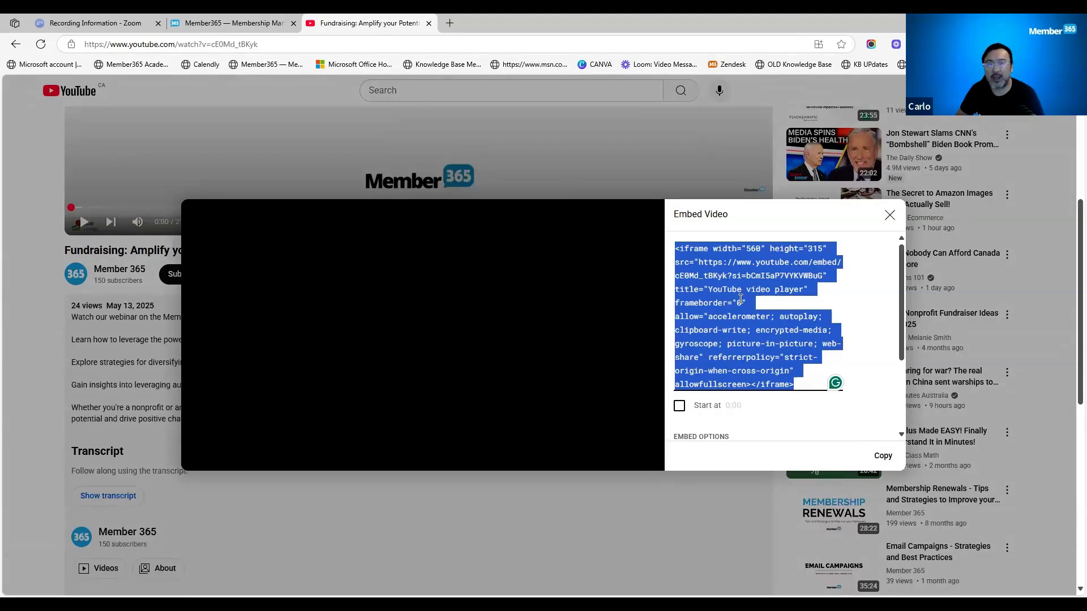
click(261, 25)
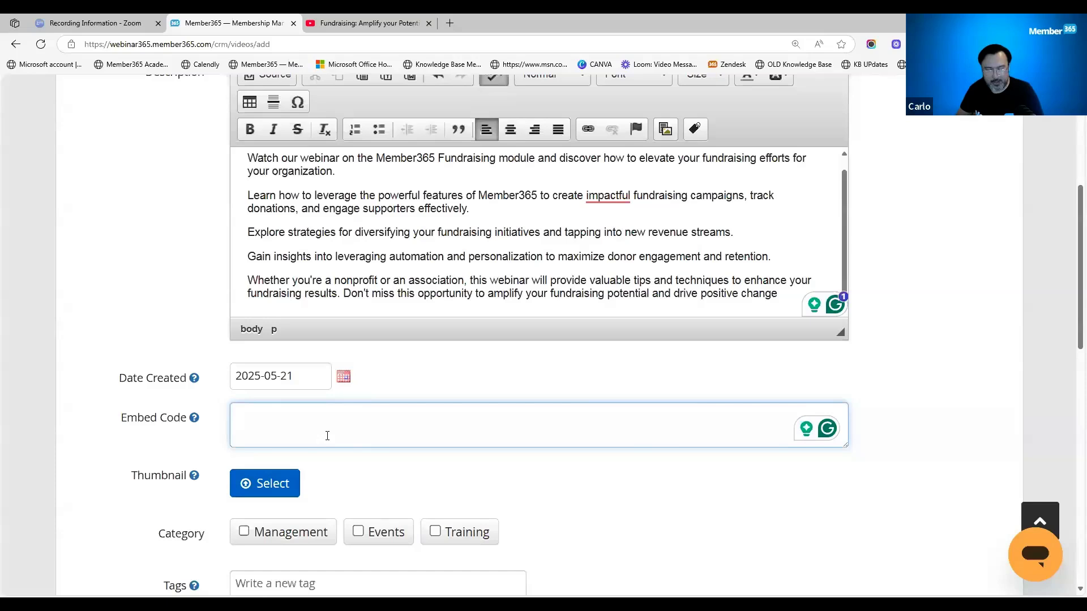
key(ctrl+v)
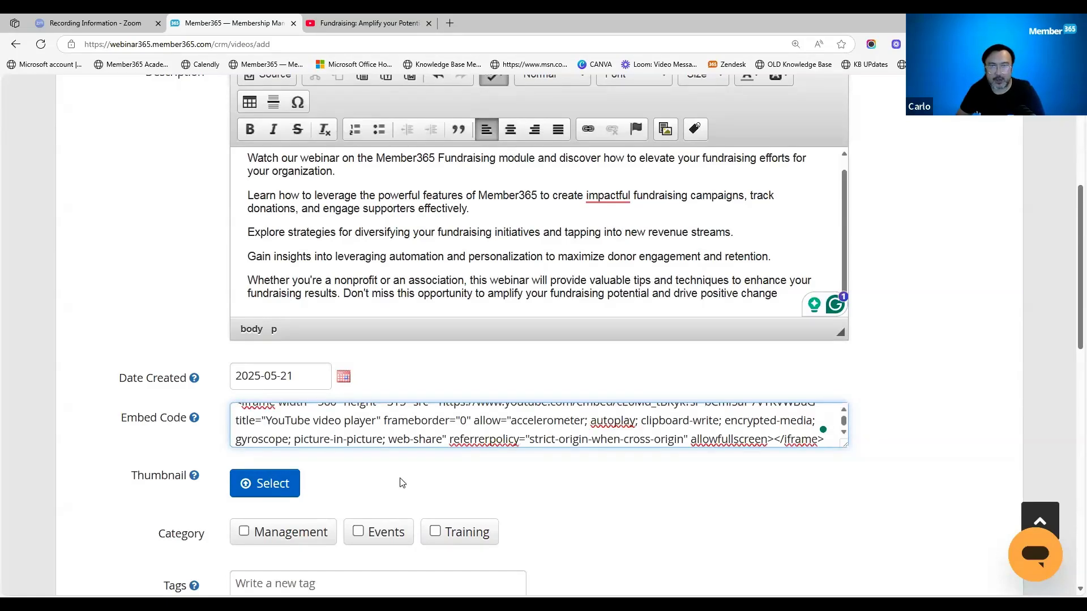
- Upload the Fundraising title image as the new video's thumbnail
scroll(385, 493, down, 1)
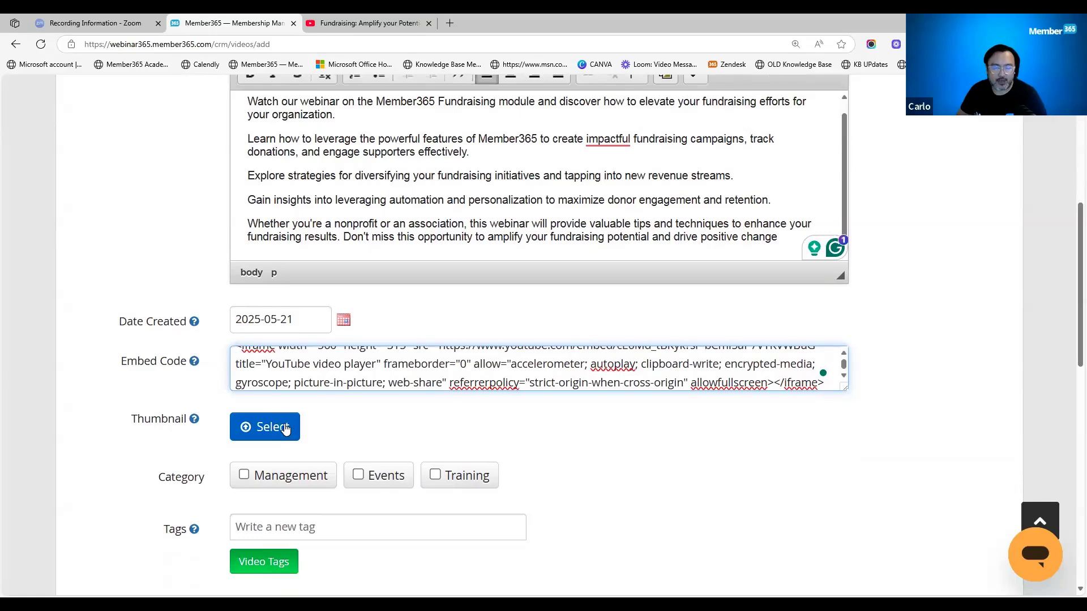
click(285, 428)
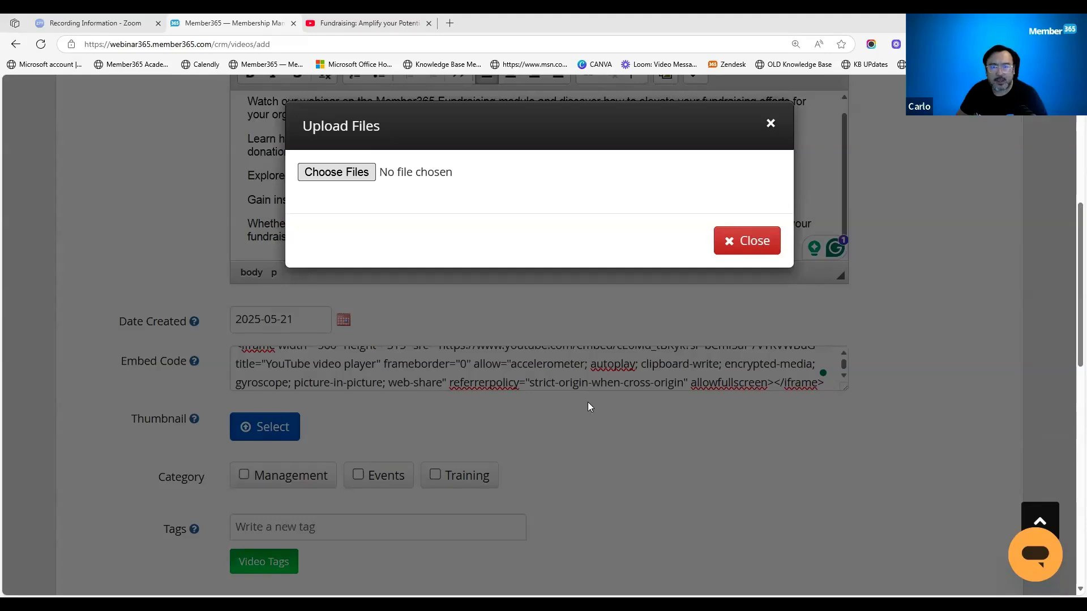
- Assign the video to the Training category and apply the existing Fundraiser and Donation tags
scroll(435, 448, down, 3)
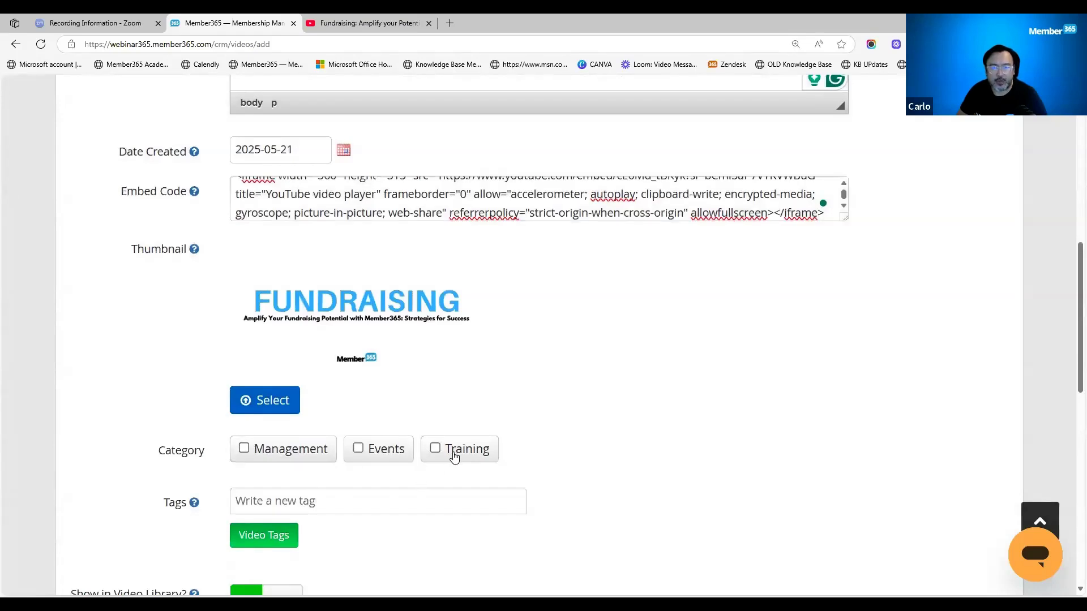
click(435, 448)
scroll(377, 450, down, 1)
scroll(378, 451, down, 2)
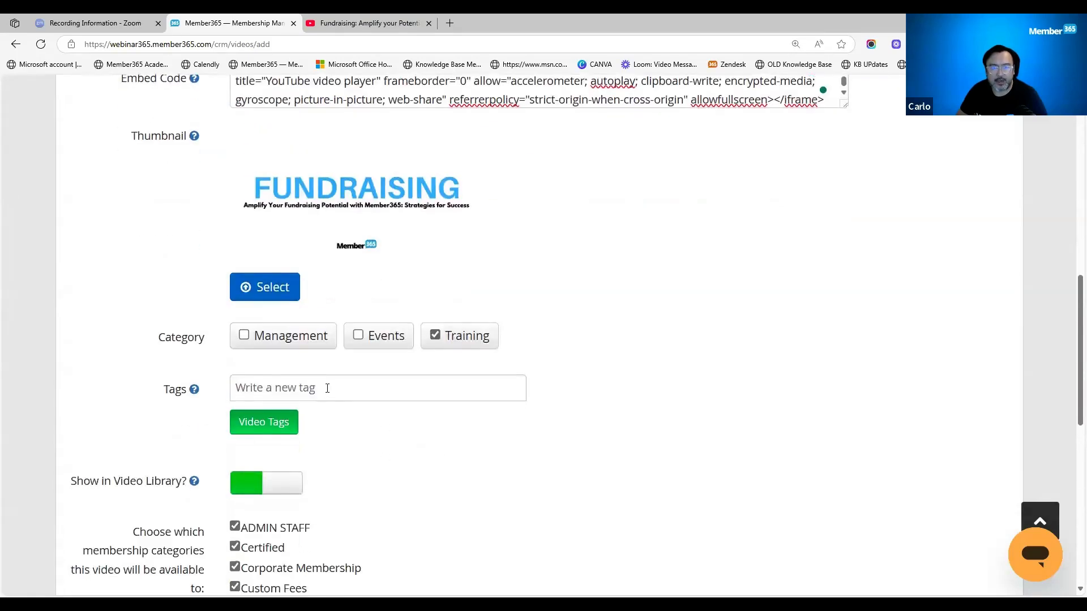
click(323, 396)
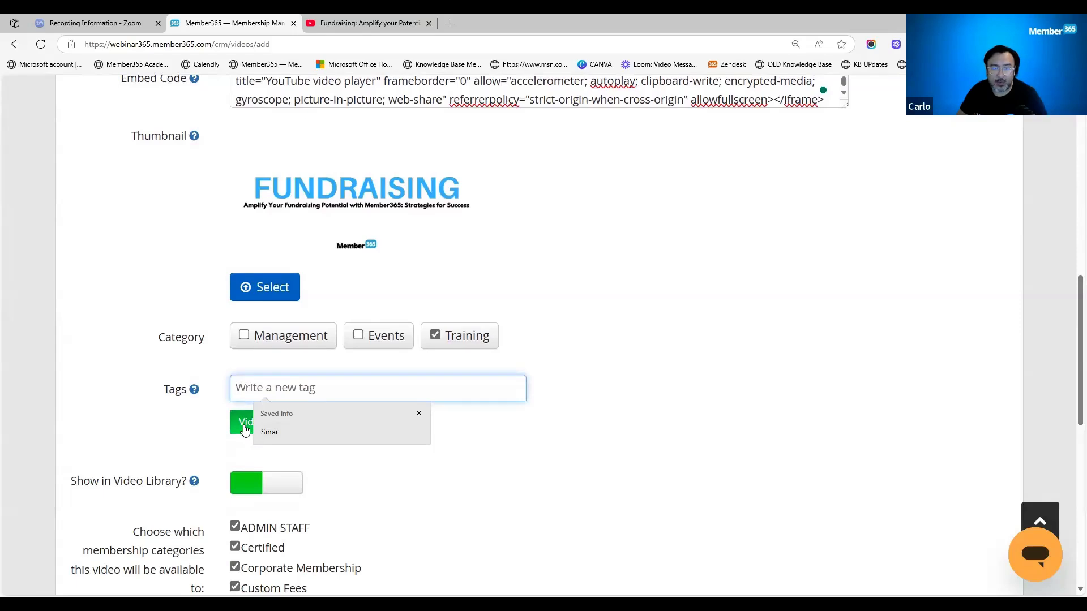
click(266, 421)
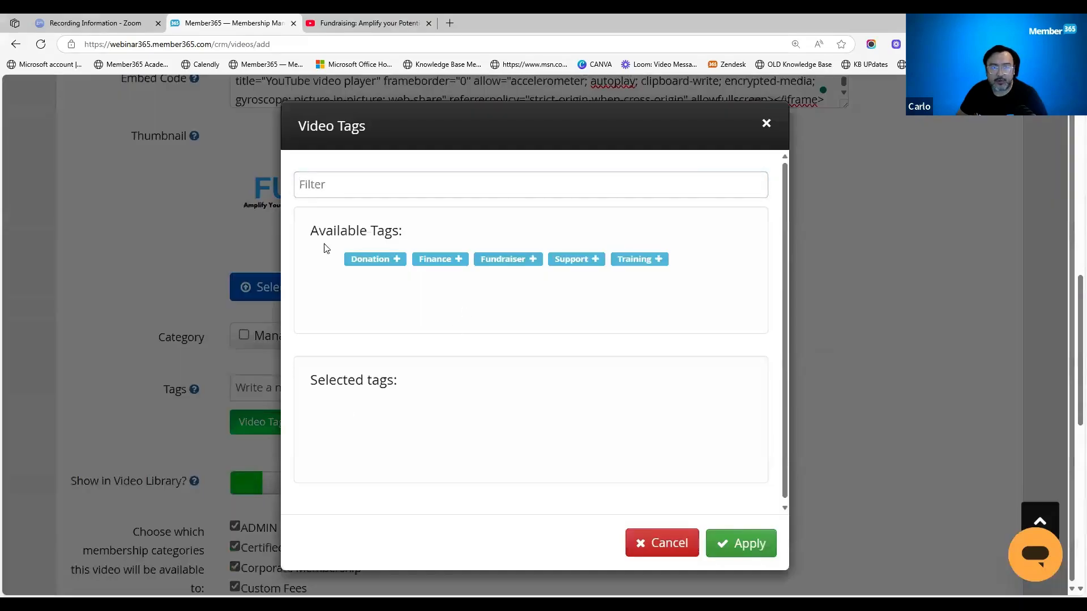
click(501, 261)
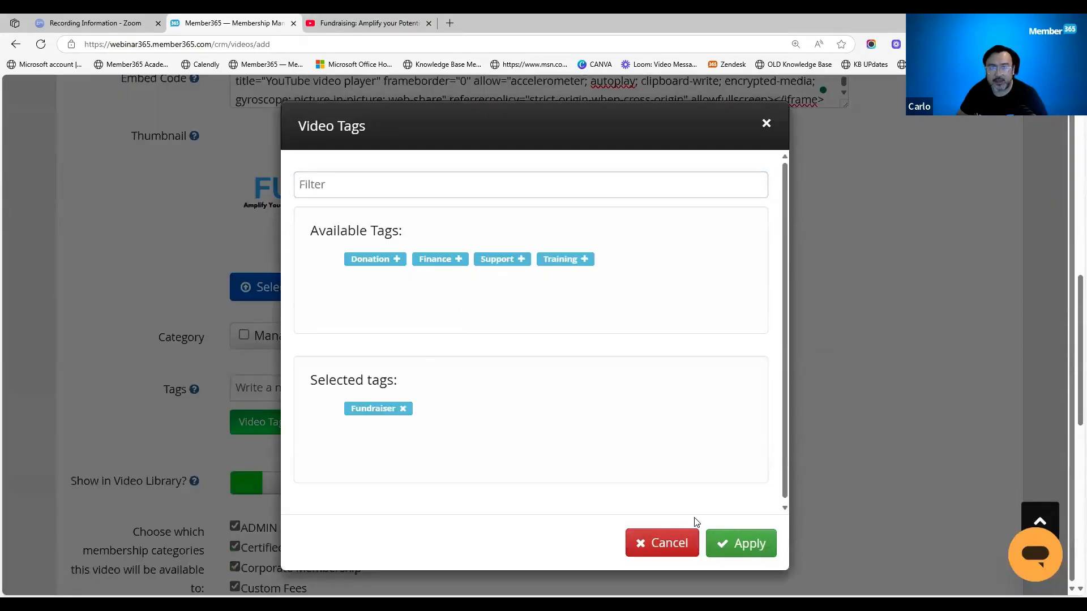
click(371, 262)
click(749, 545)
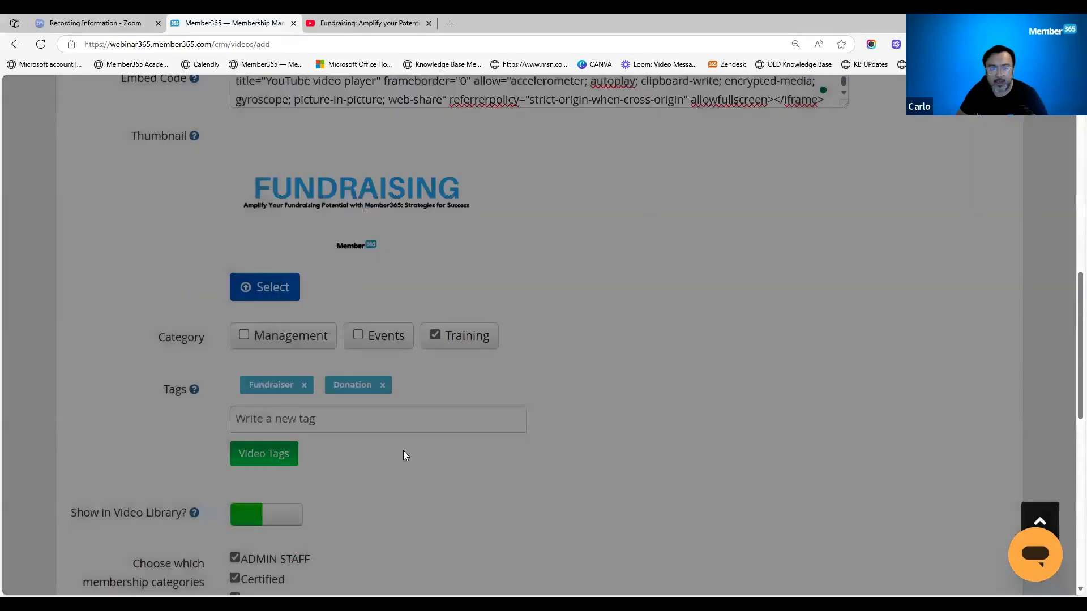
- Turn the video's Show in Video Library setting off and back on
scroll(424, 502, down, 3)
drag(68, 343, 195, 355)
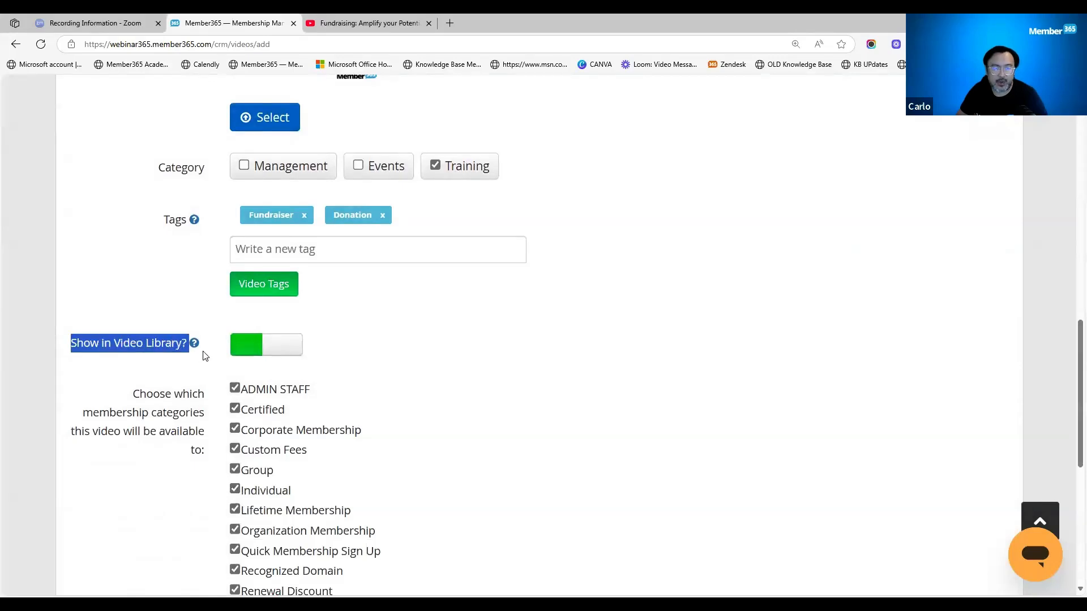
click(297, 357)
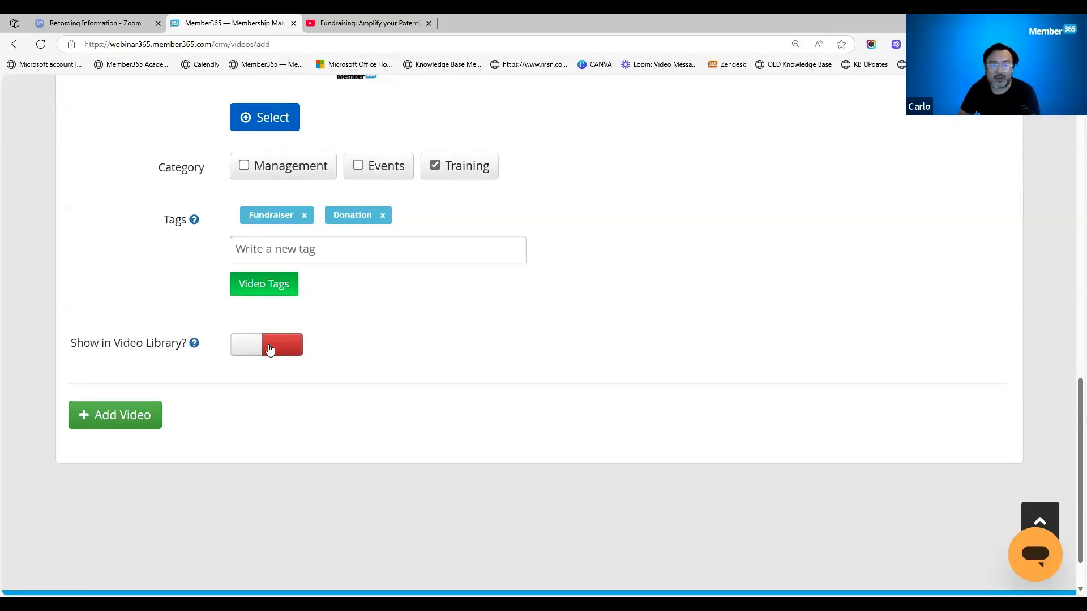
click(240, 349)
- Exclude the Corporate Membership, Custom Fees and Group categories from the video's availability and include them again
scroll(313, 366, down, 2)
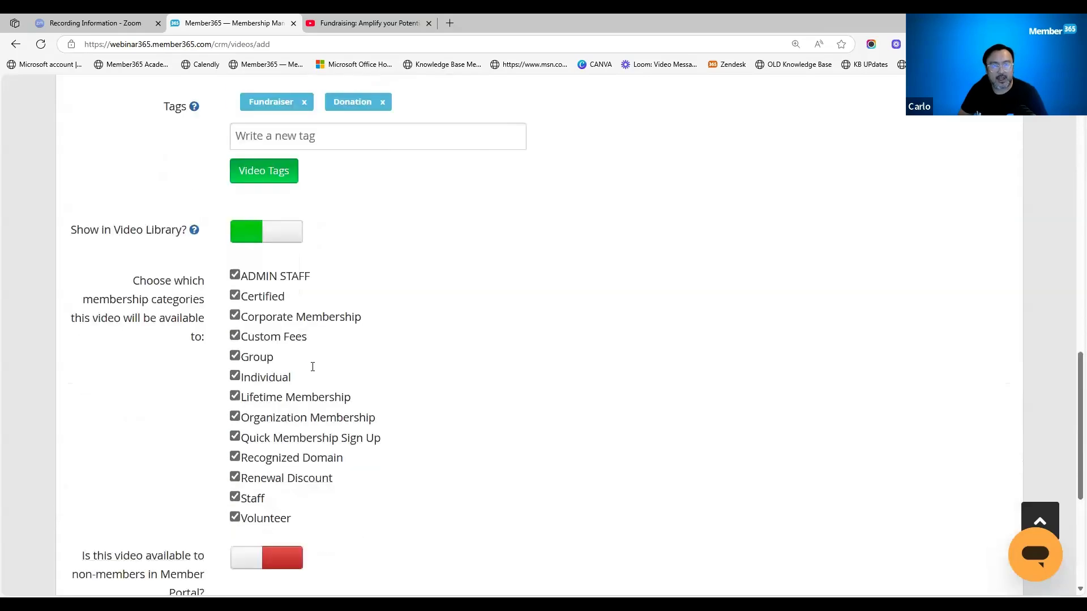
click(235, 315)
click(235, 315)
click(236, 336)
click(236, 356)
click(235, 335)
click(235, 355)
- Leave the video unavailable to non-members in the Member Portal and add it to the Video Library
scroll(269, 367, down, 2)
drag(81, 444, 217, 486)
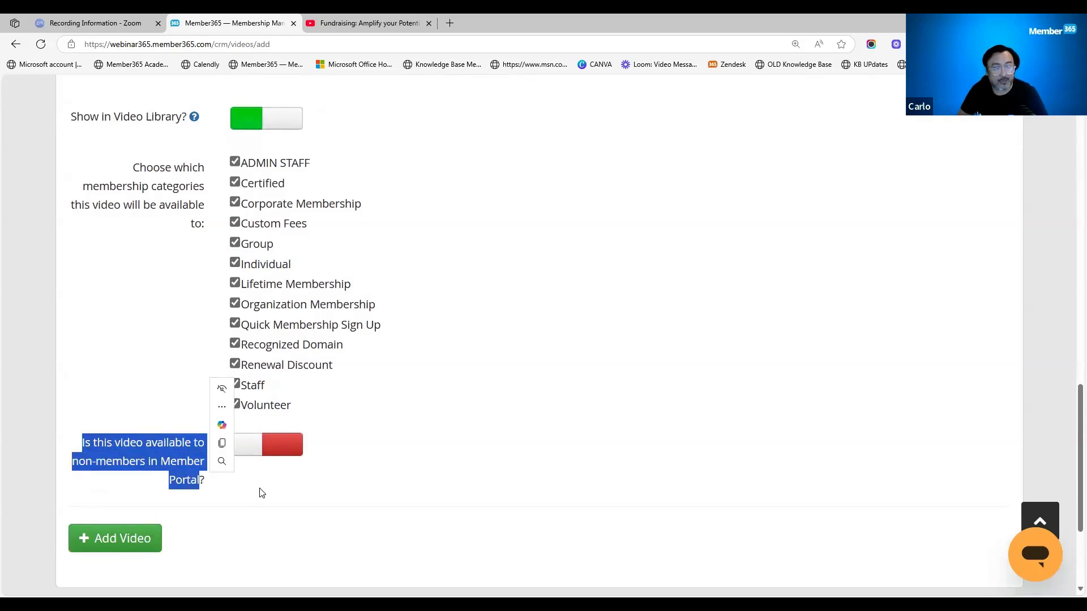
click(251, 446)
click(143, 537)
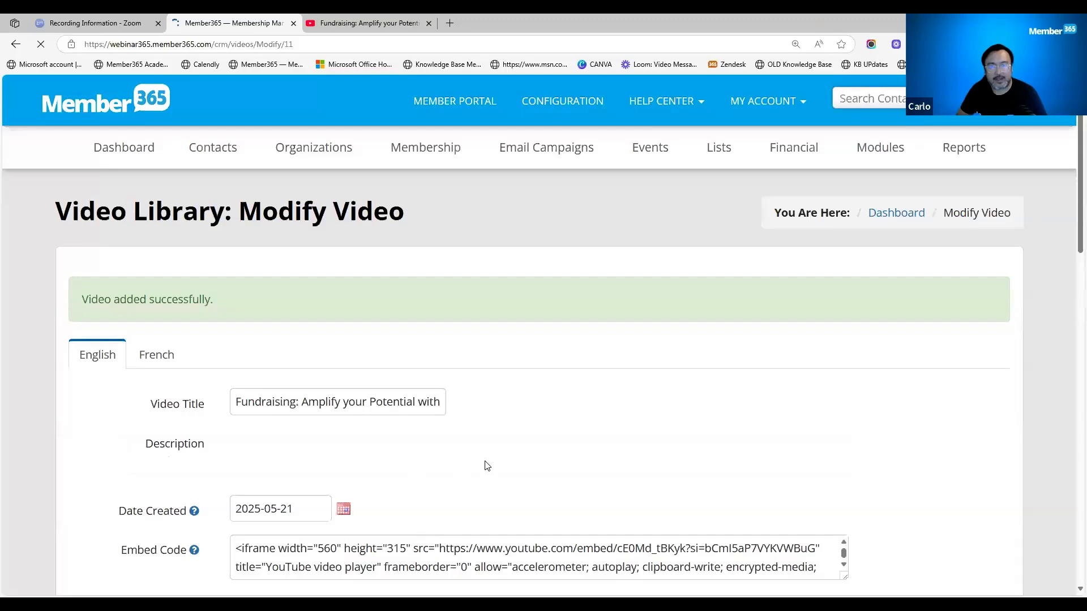
- Open the member portal's Videos page and look through the Management and Training categories for the new Fundraising video
scroll(486, 465, down, 10)
scroll(485, 462, down, 10)
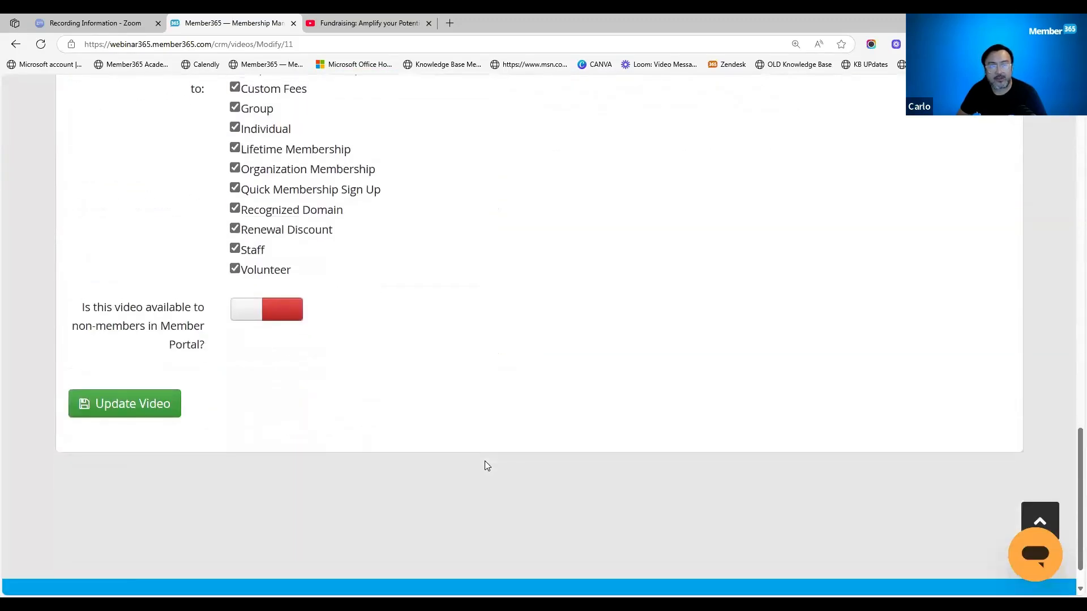
scroll(485, 463, up, 20)
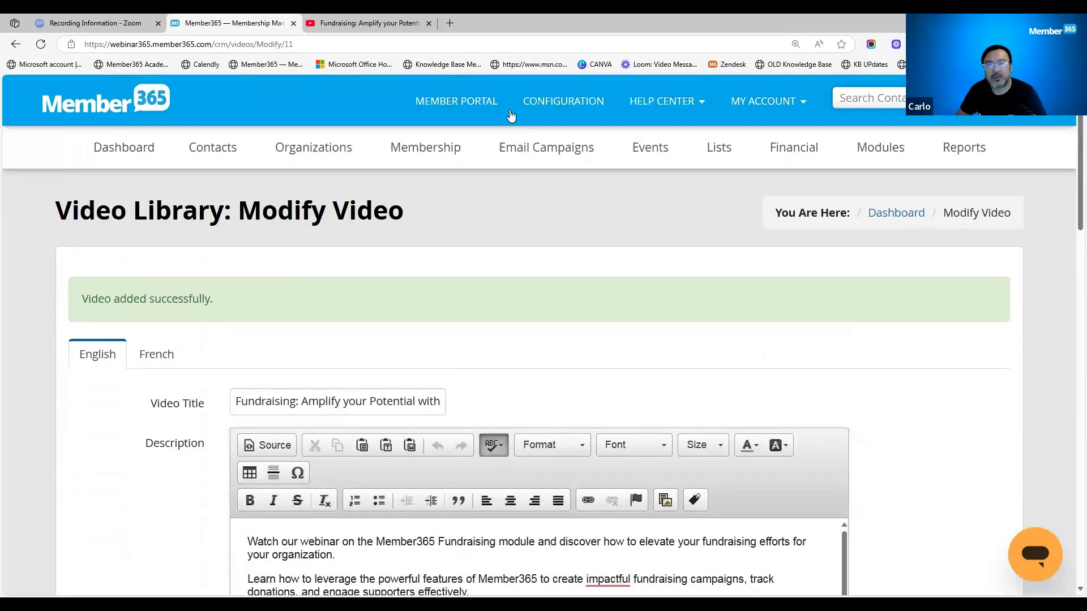
click(527, 151)
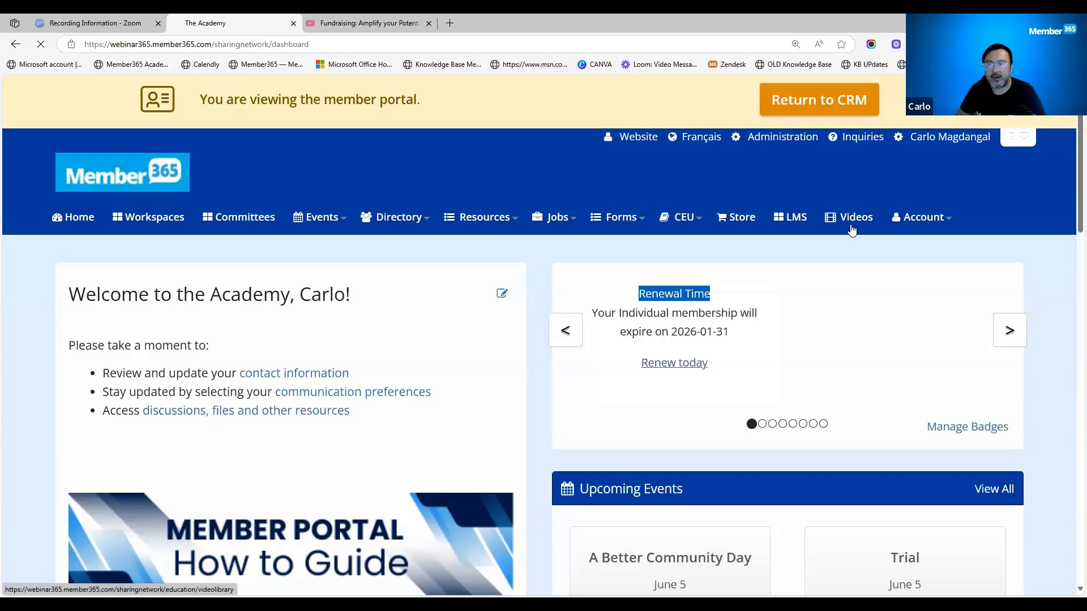
scroll(554, 403, down, 2)
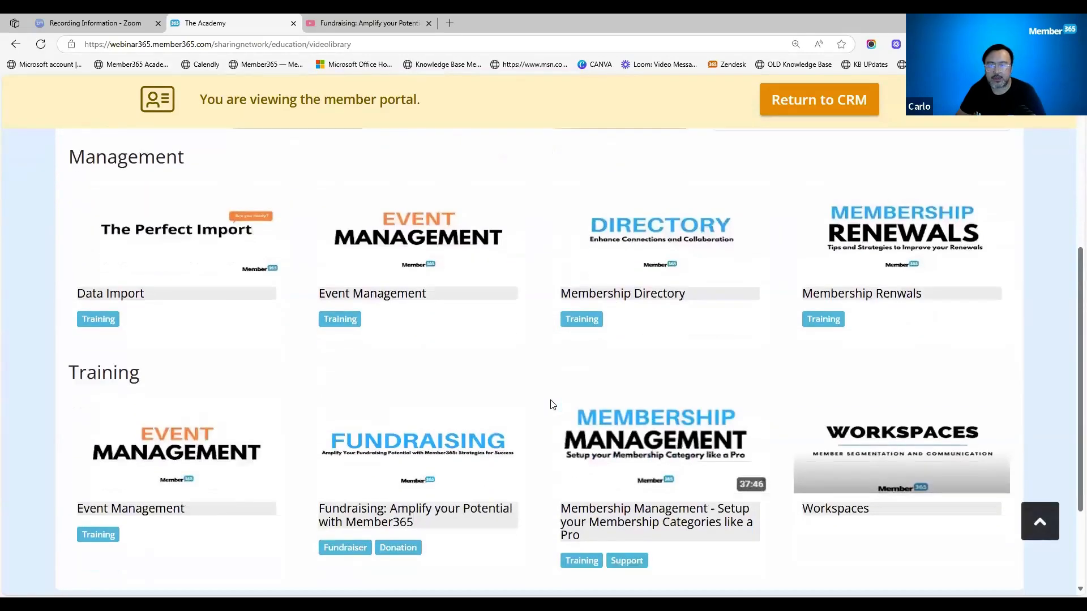
scroll(552, 404, up, 2)
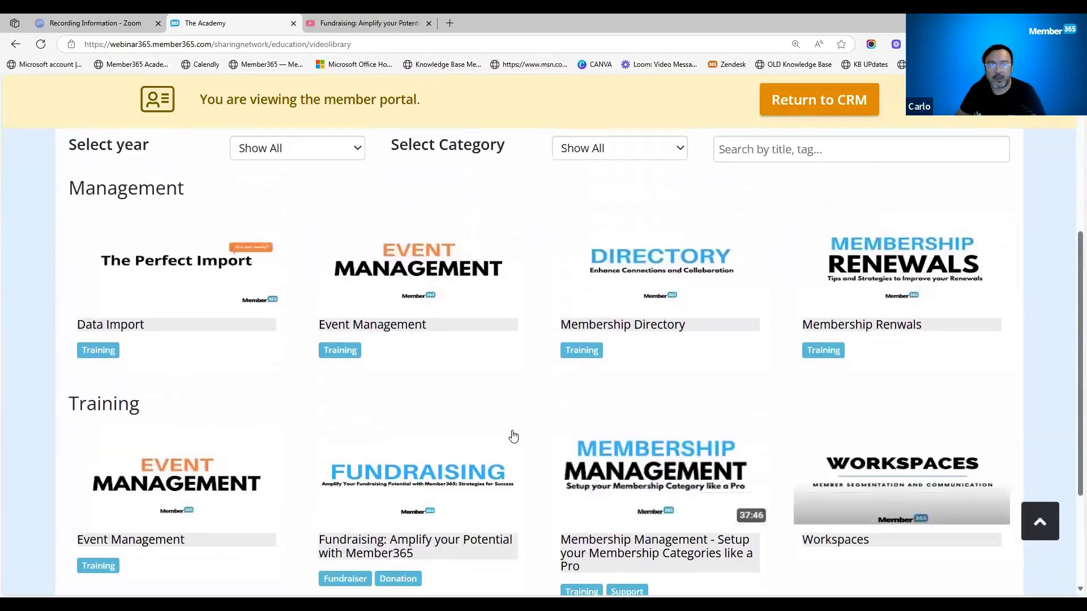
scroll(513, 437, down, 3)
scroll(510, 432, up, 3)
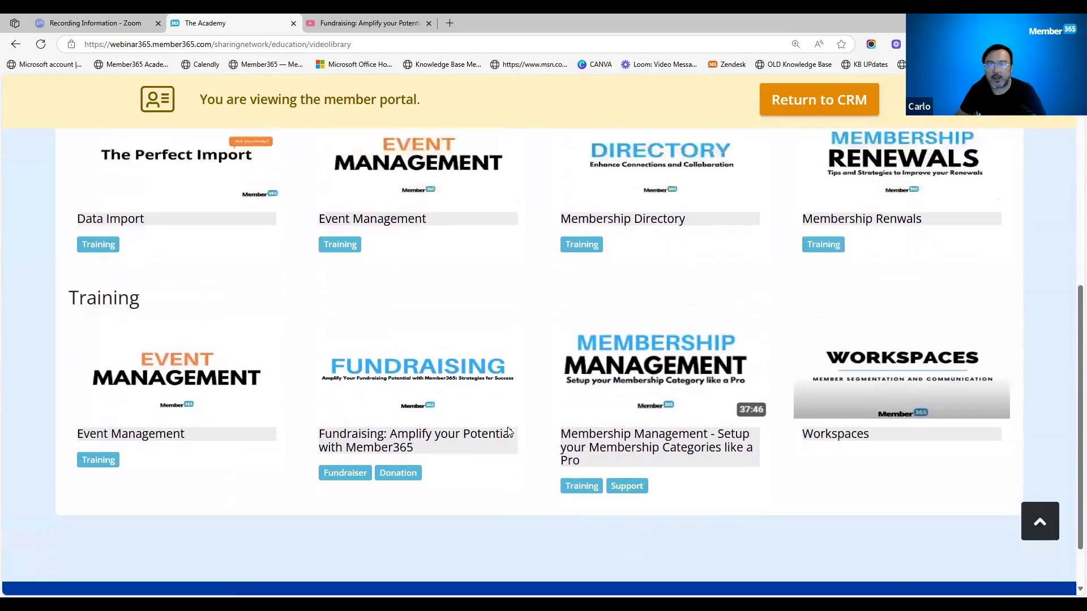
scroll(509, 432, down, 3)
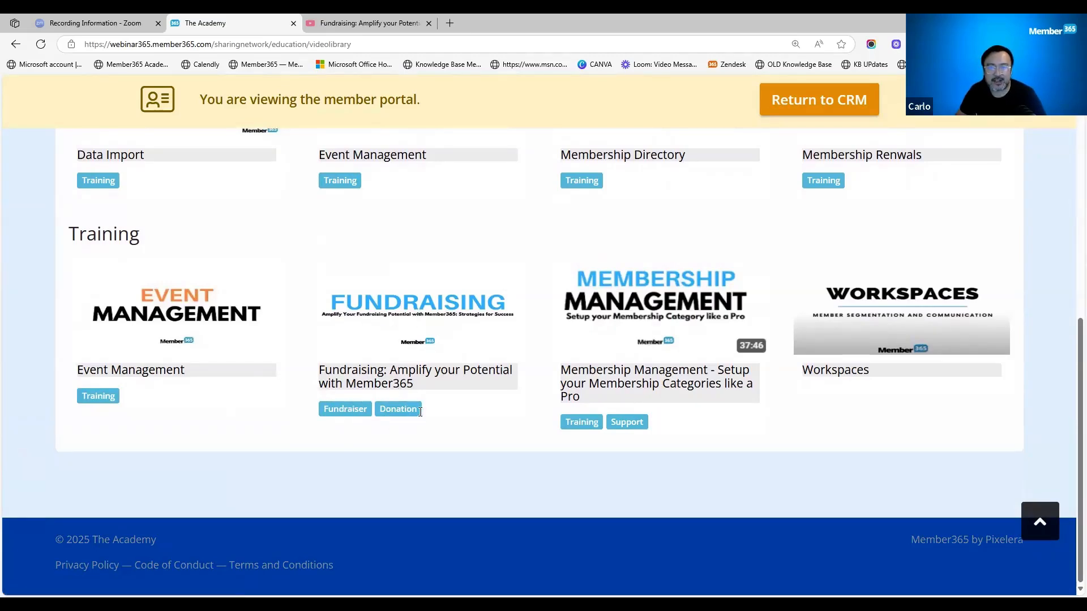
- Open the Fundraising: Amplify your Potential with Member365 video in the portal, play it briefly and pause it
click(412, 319)
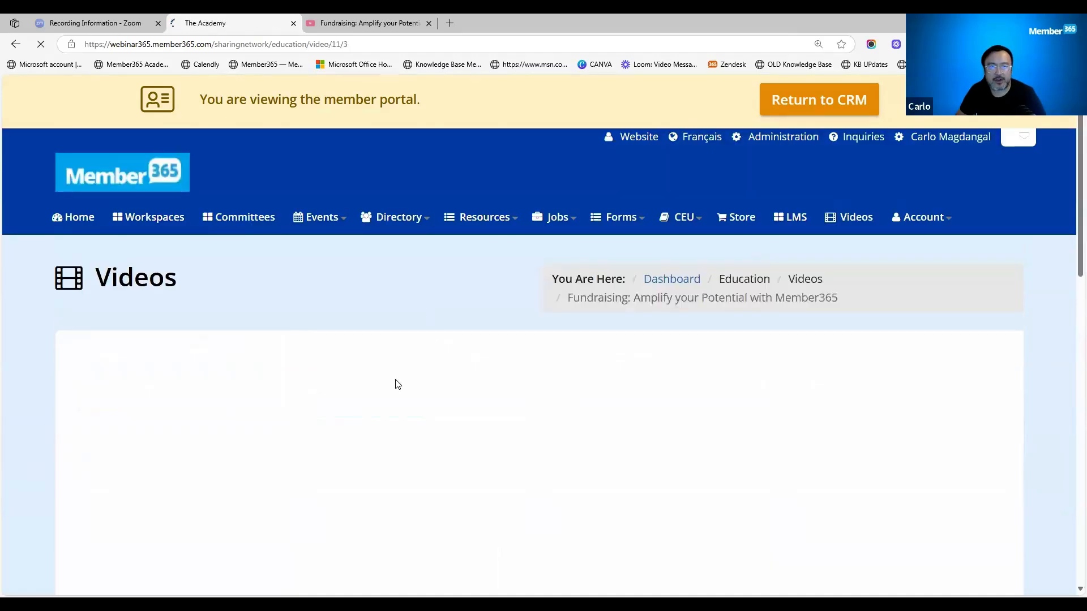
scroll(398, 384, down, 4)
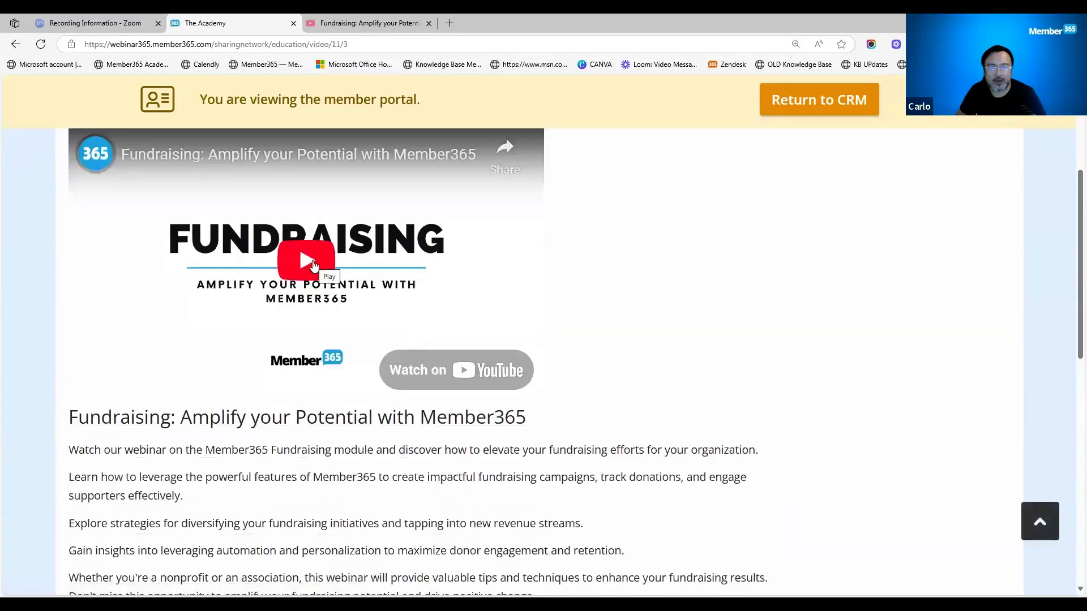
click(314, 265)
click(100, 378)
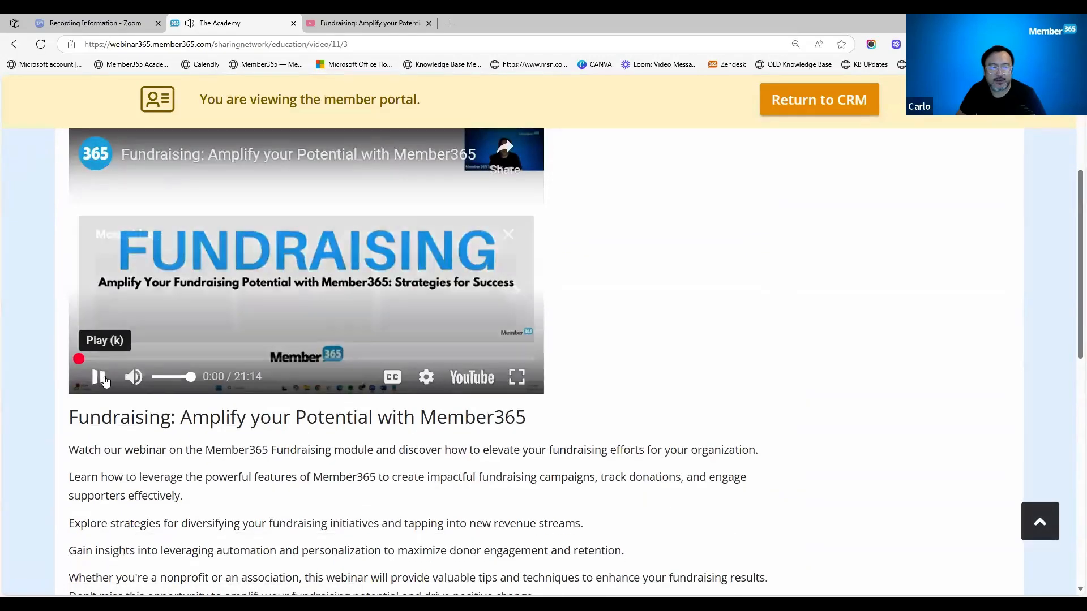
- Examine the related Training videos and the year, tag and video category filters below the Fundraising video's description
scroll(621, 450, down, 5)
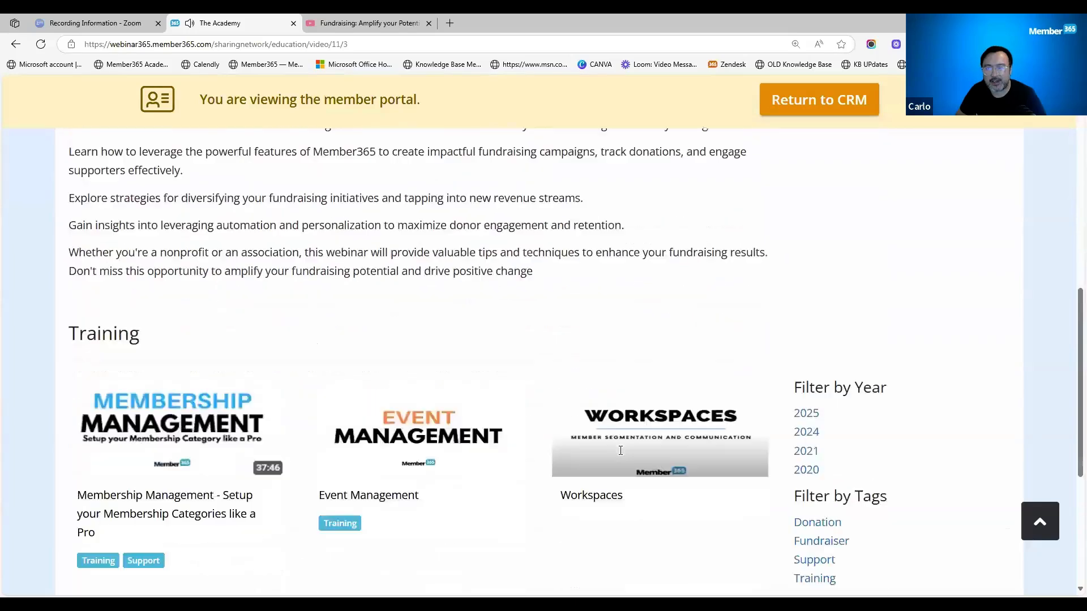
scroll(621, 451, down, 4)
scroll(668, 460, up, 2)
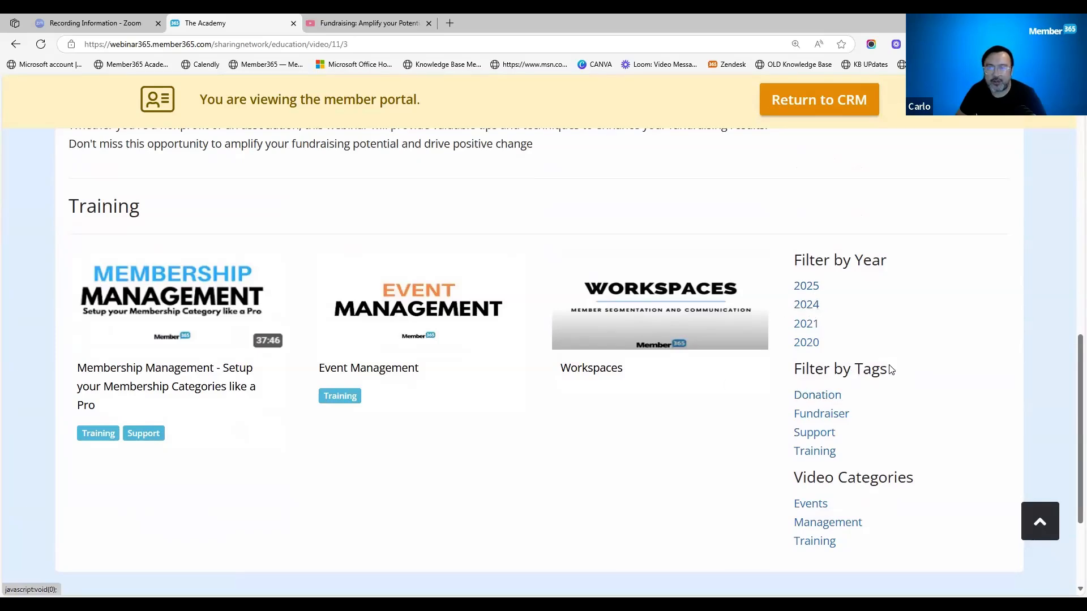
triple_click(799, 368)
drag(924, 482, 794, 479)
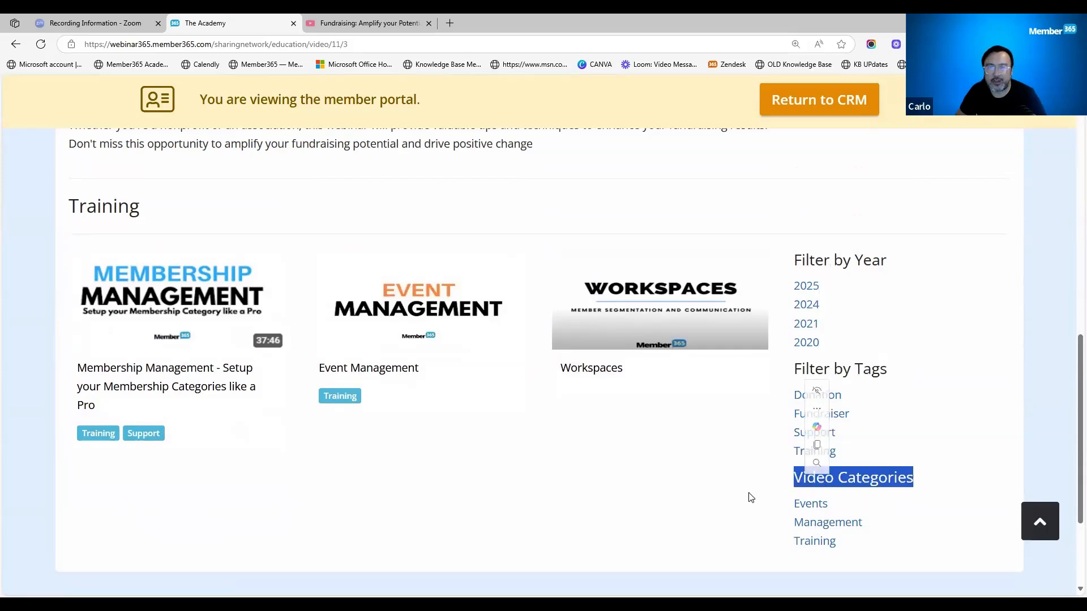
- Return to the portal's video library and review its year filter, category filter, title or tag search, and video listing
scroll(753, 497, up, 10)
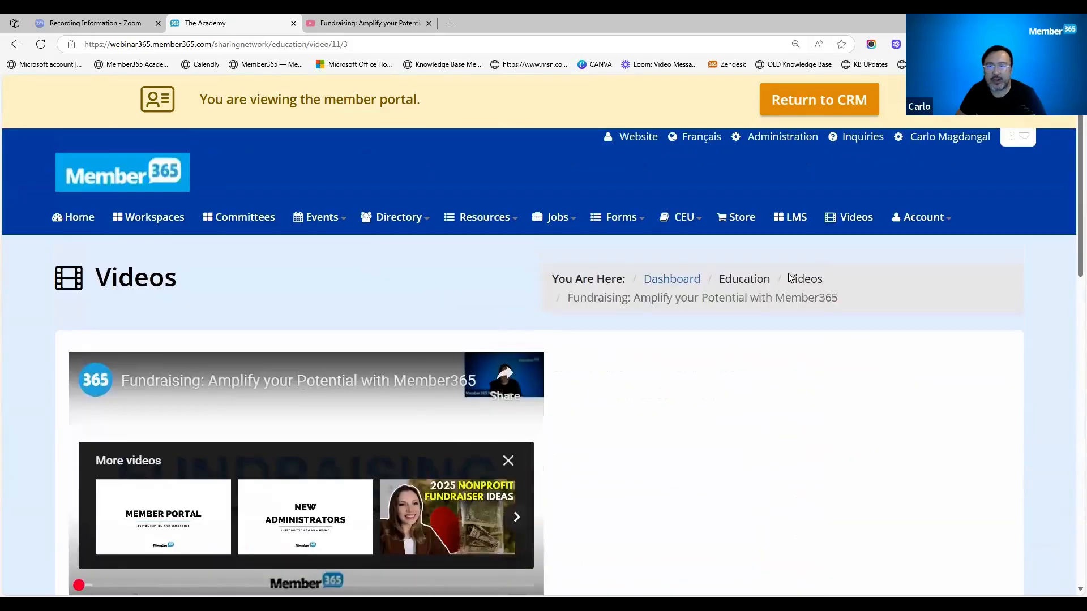
click(853, 225)
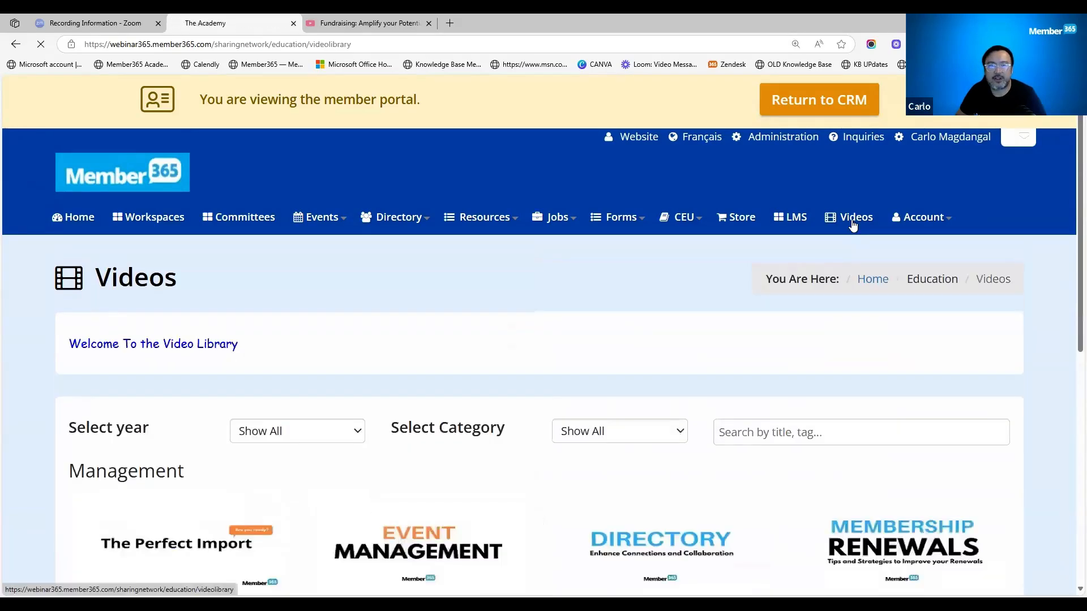
scroll(391, 430, down, 1)
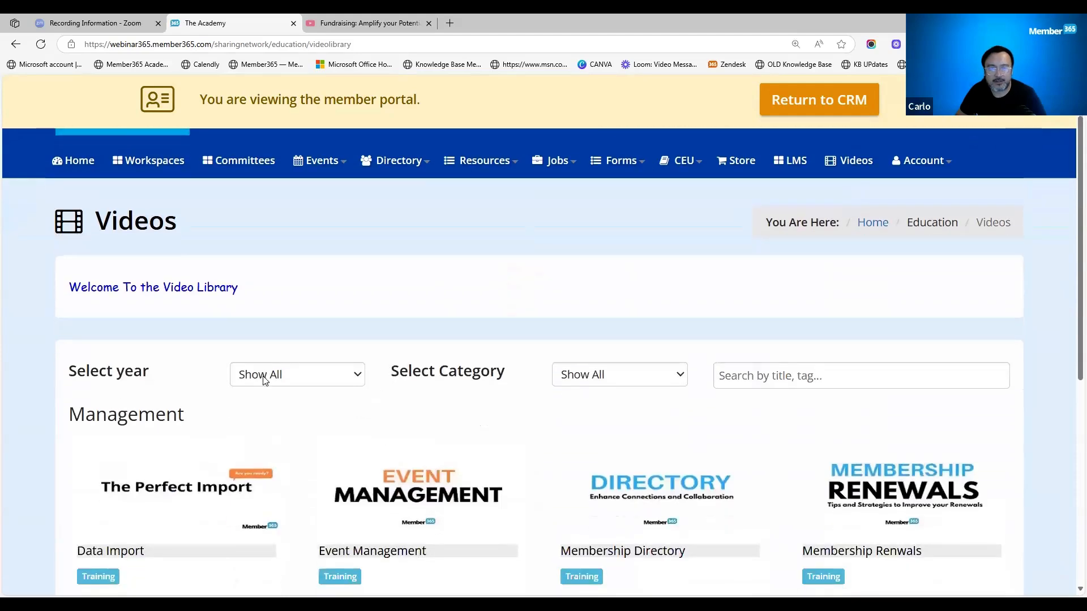
drag(145, 377, 89, 377)
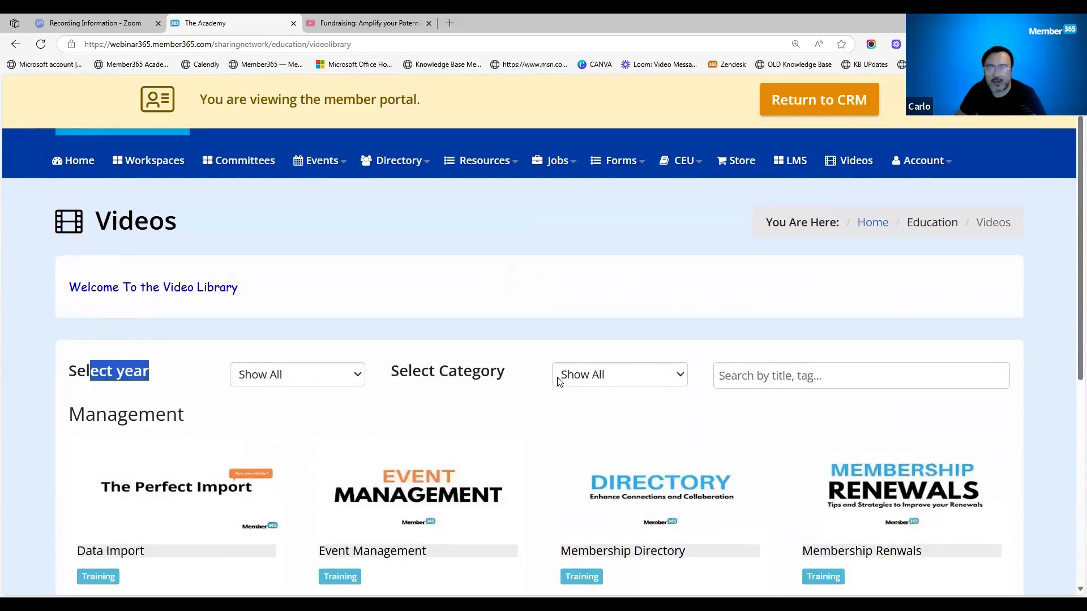
drag(515, 378, 412, 377)
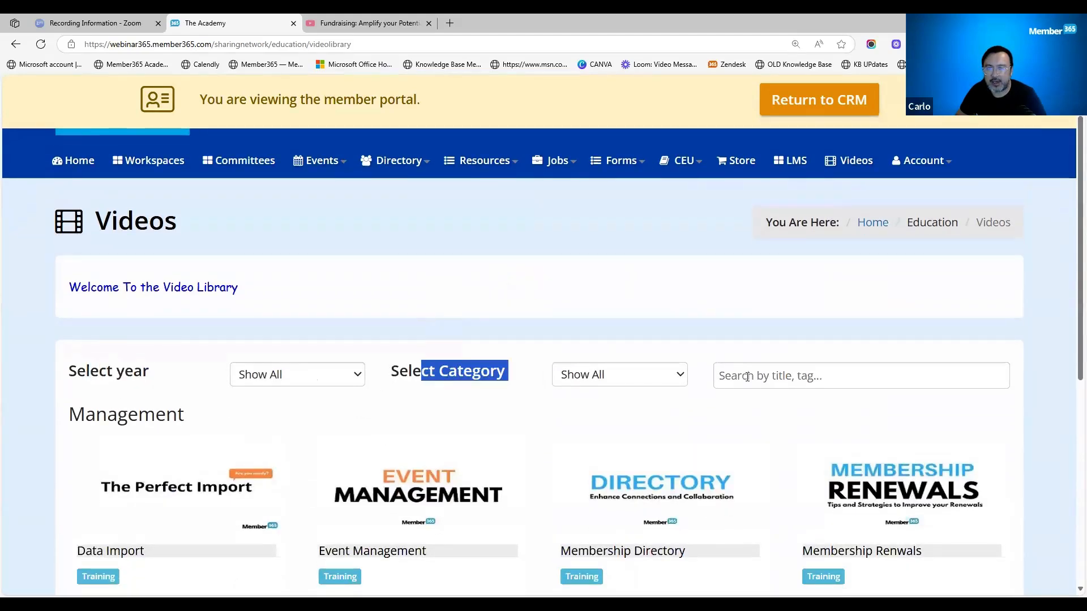
click(737, 385)
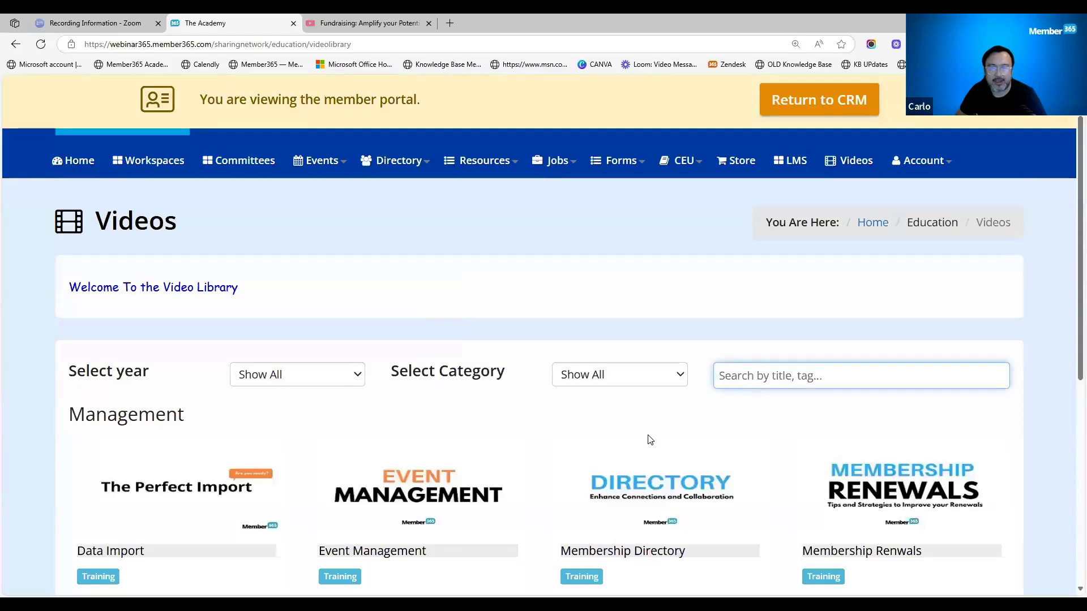
scroll(650, 440, down, 4)
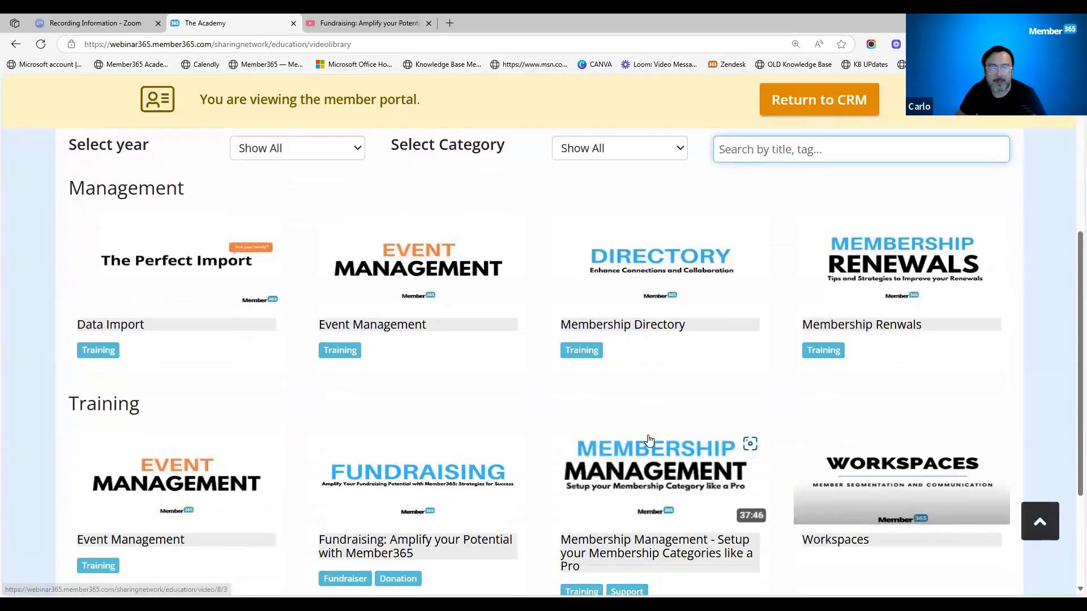
scroll(650, 439, down, 3)
scroll(650, 440, up, 7)
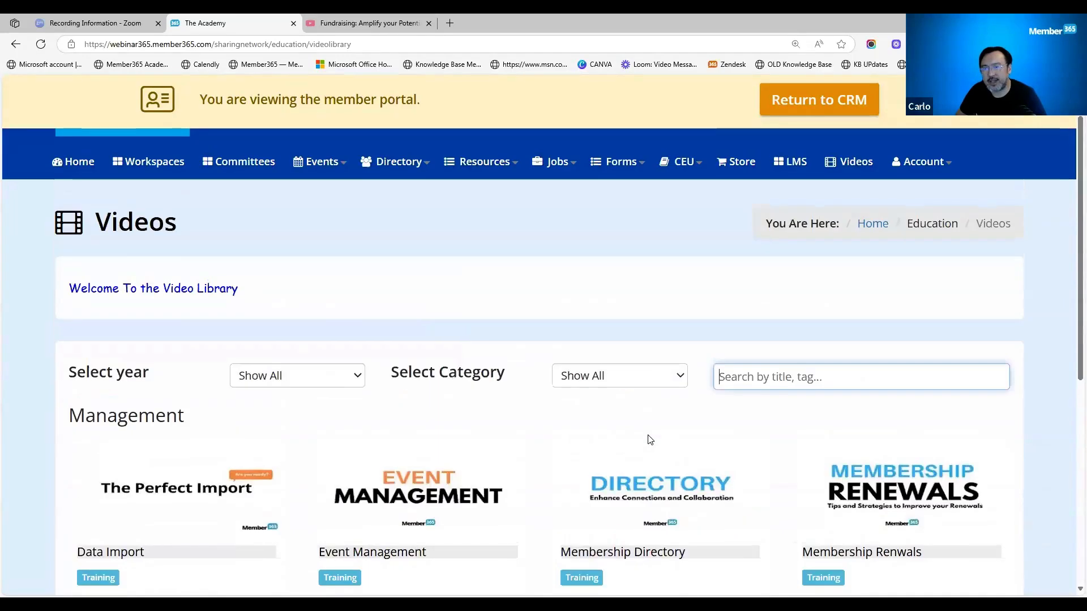
- Point out the welcome message above the video library's filters by highlighting its text, and clear the highlight
scroll(650, 440, up, 1)
drag(258, 346, 67, 360)
click(288, 376)
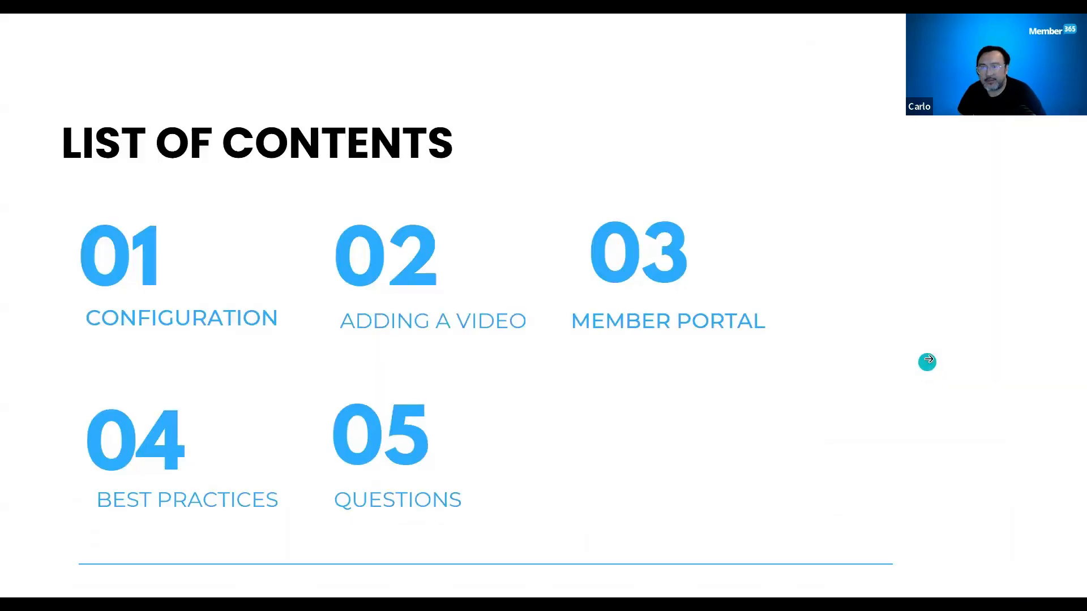
- Switch to the slide presentation and advance to the Best Practices slide
key(alt+Tab)
click(928, 359)
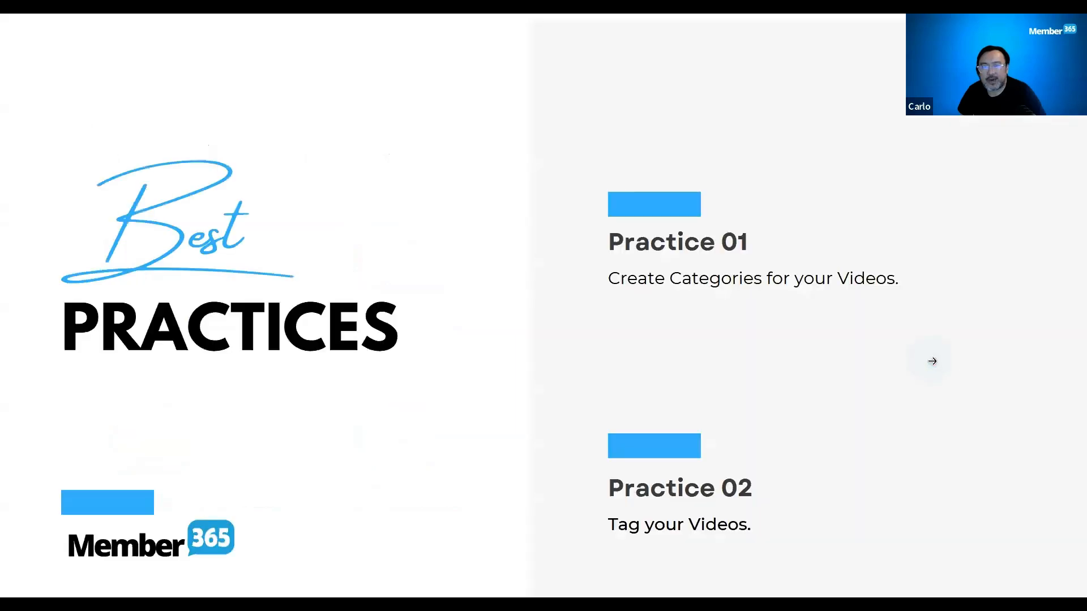